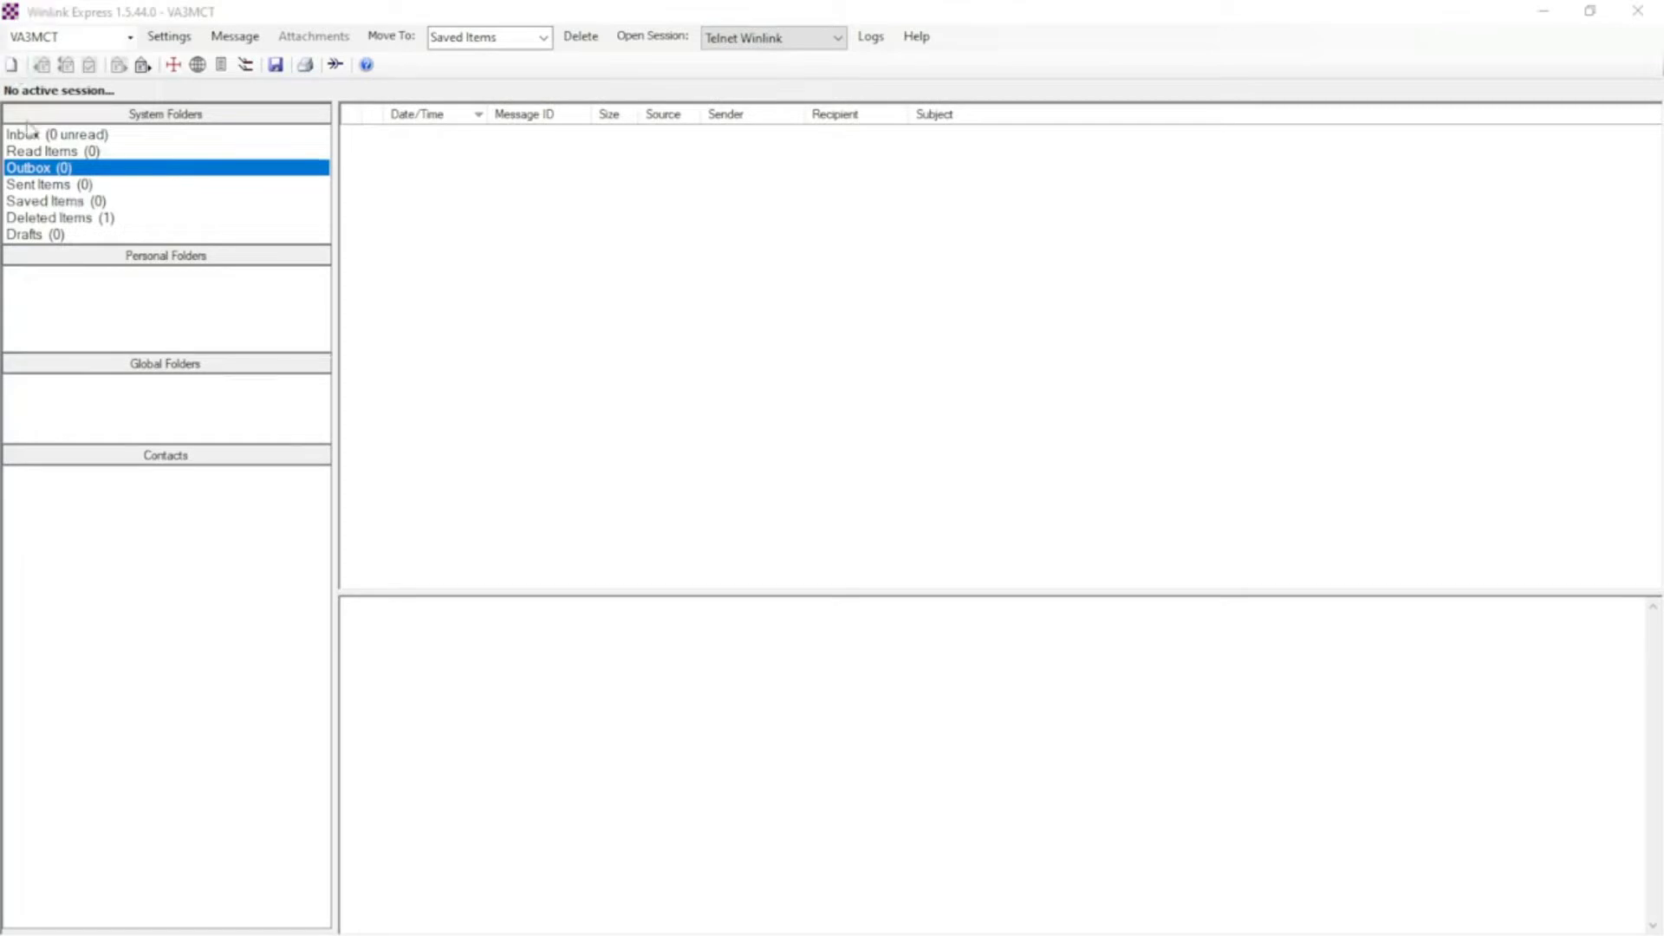
Start a new message, bring up its template list and expand the Canadian Forms under Standard Templates
left_click(11, 66)
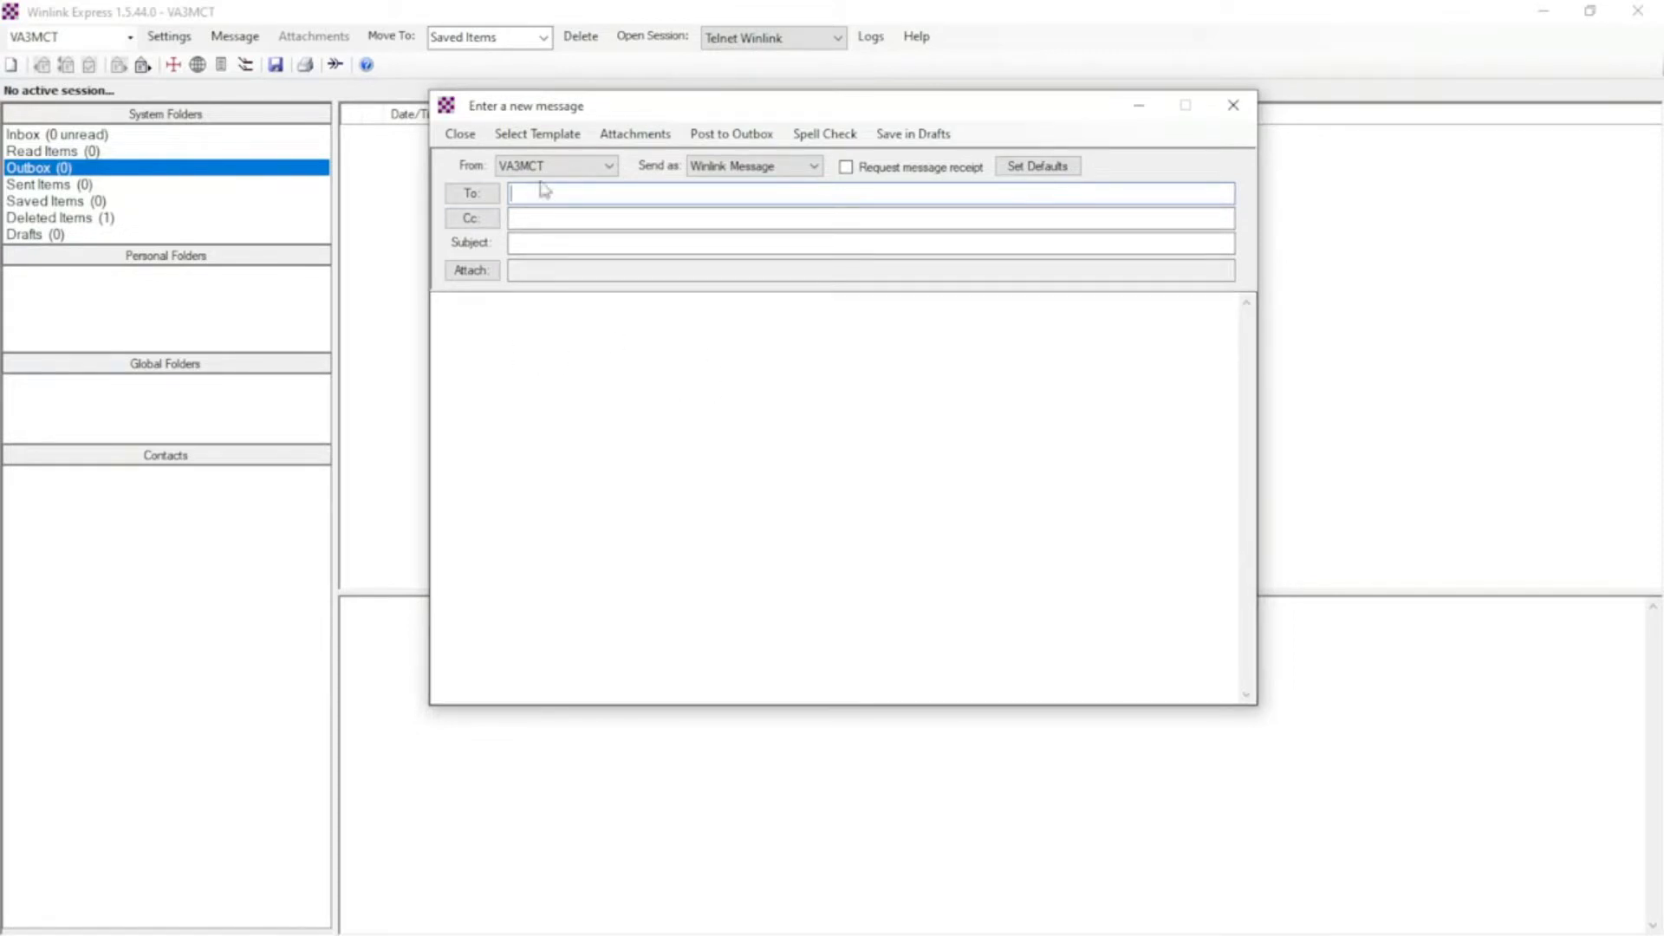
left_click(528, 139)
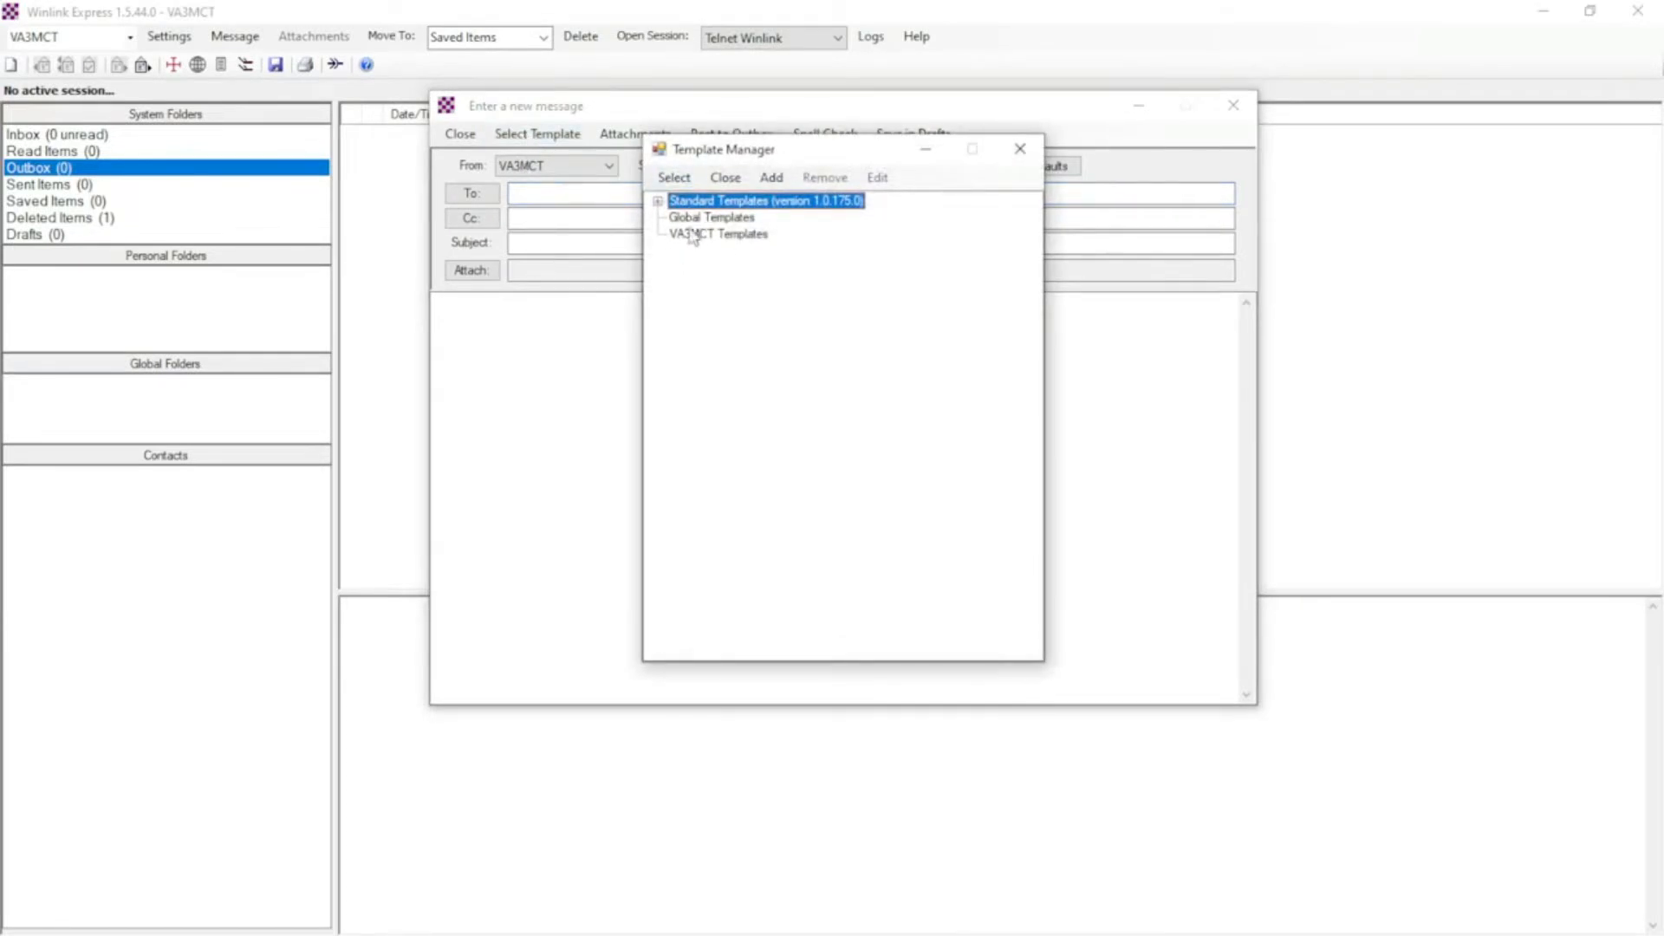
left_click(658, 202)
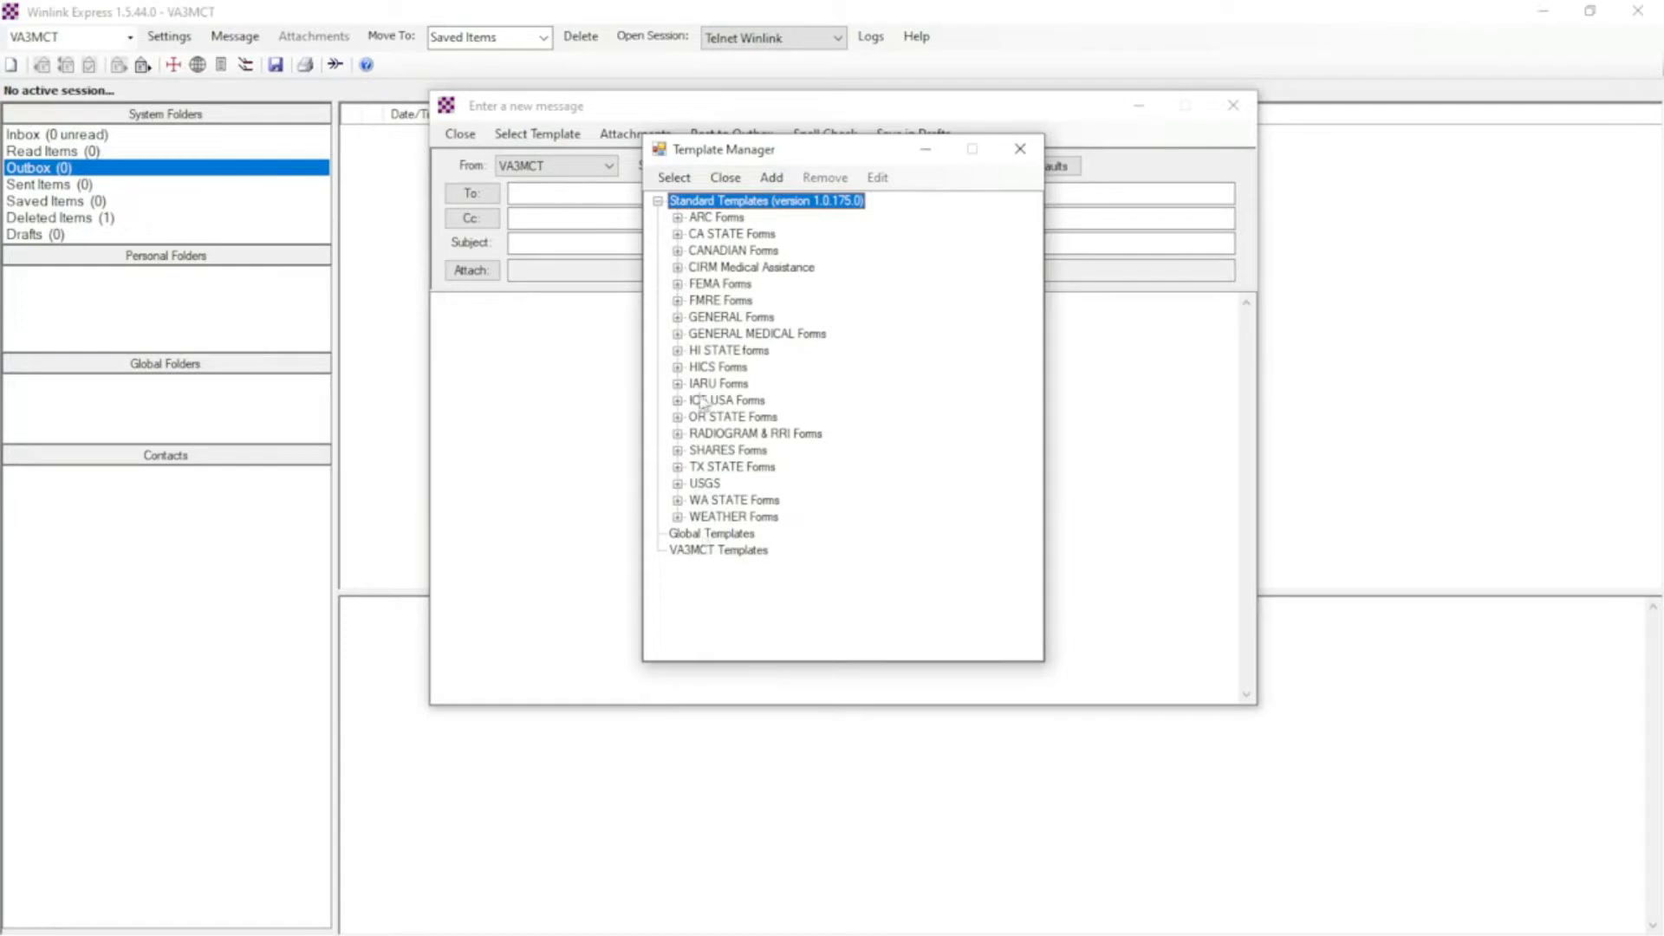
left_click(678, 251)
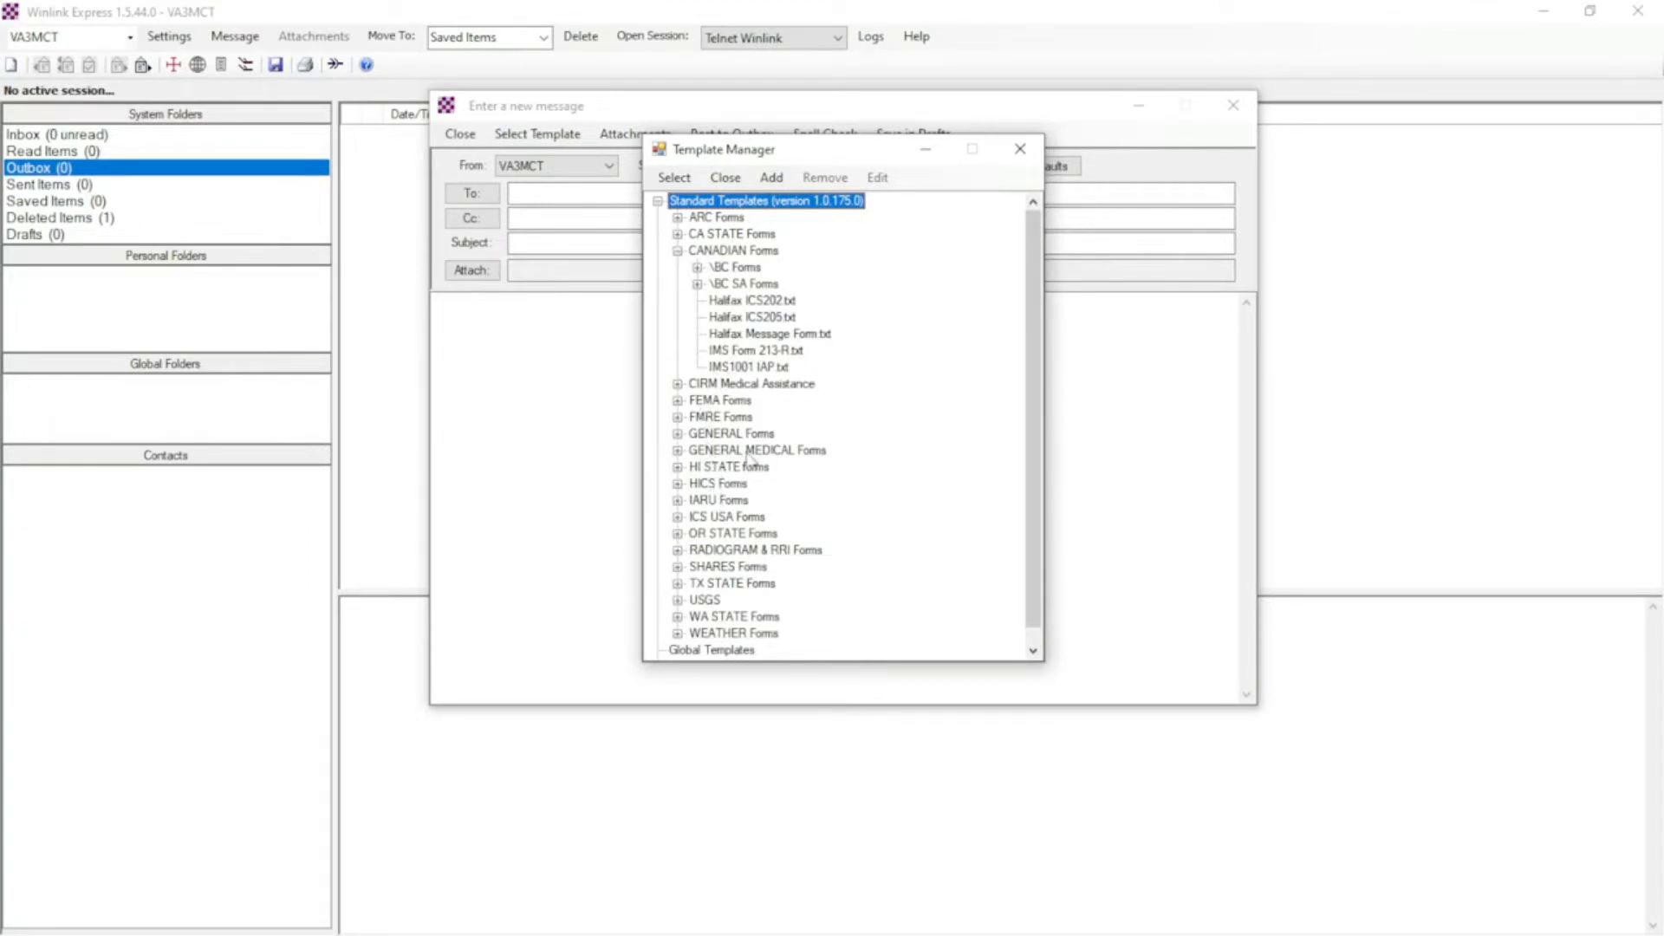
Choose the Winlink Check In.txt template from the GENERAL Forms and bring its form into view in the browser
left_click(678, 434)
scroll(867, 407, "down", 4)
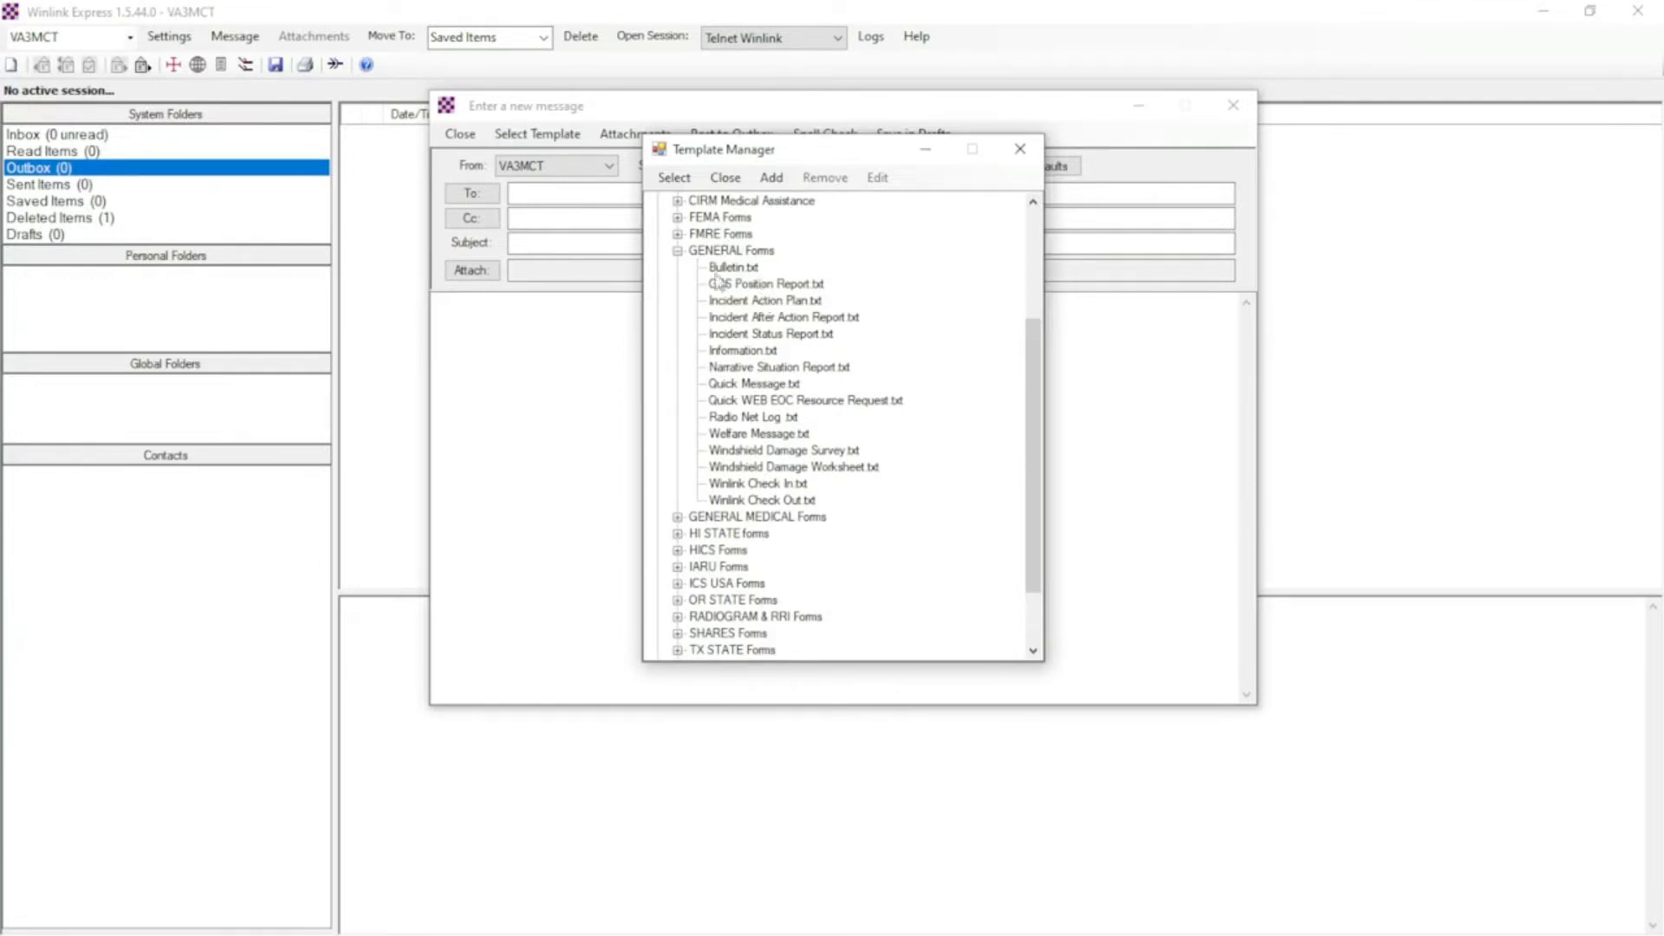
left_click(761, 485)
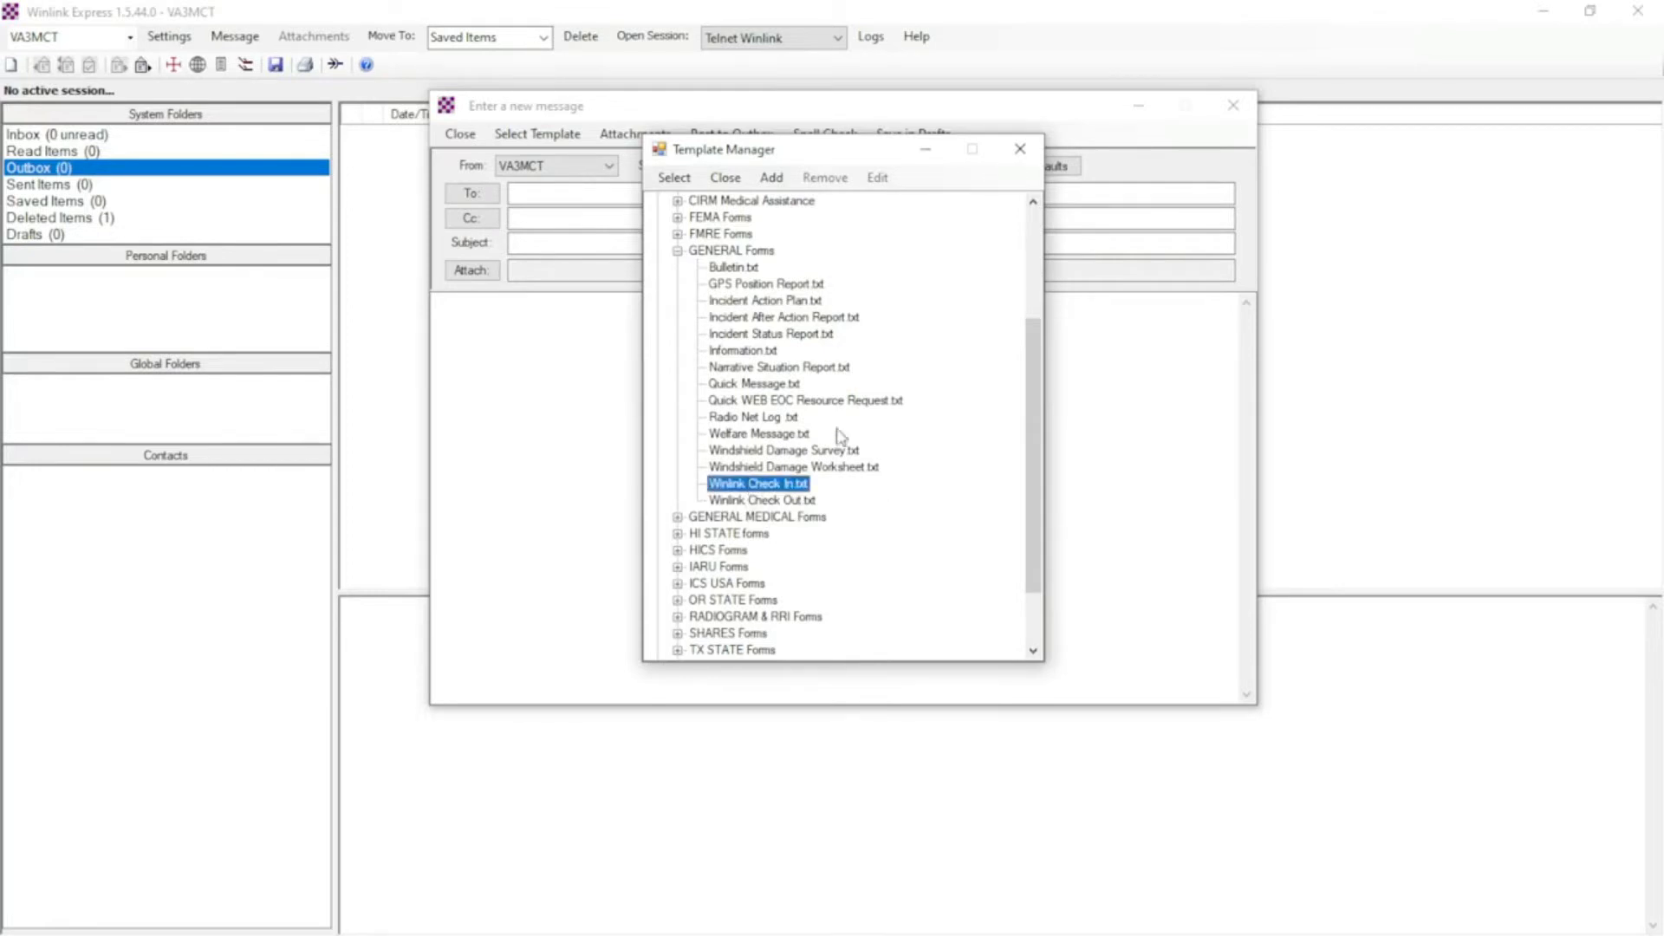
left_click(673, 179)
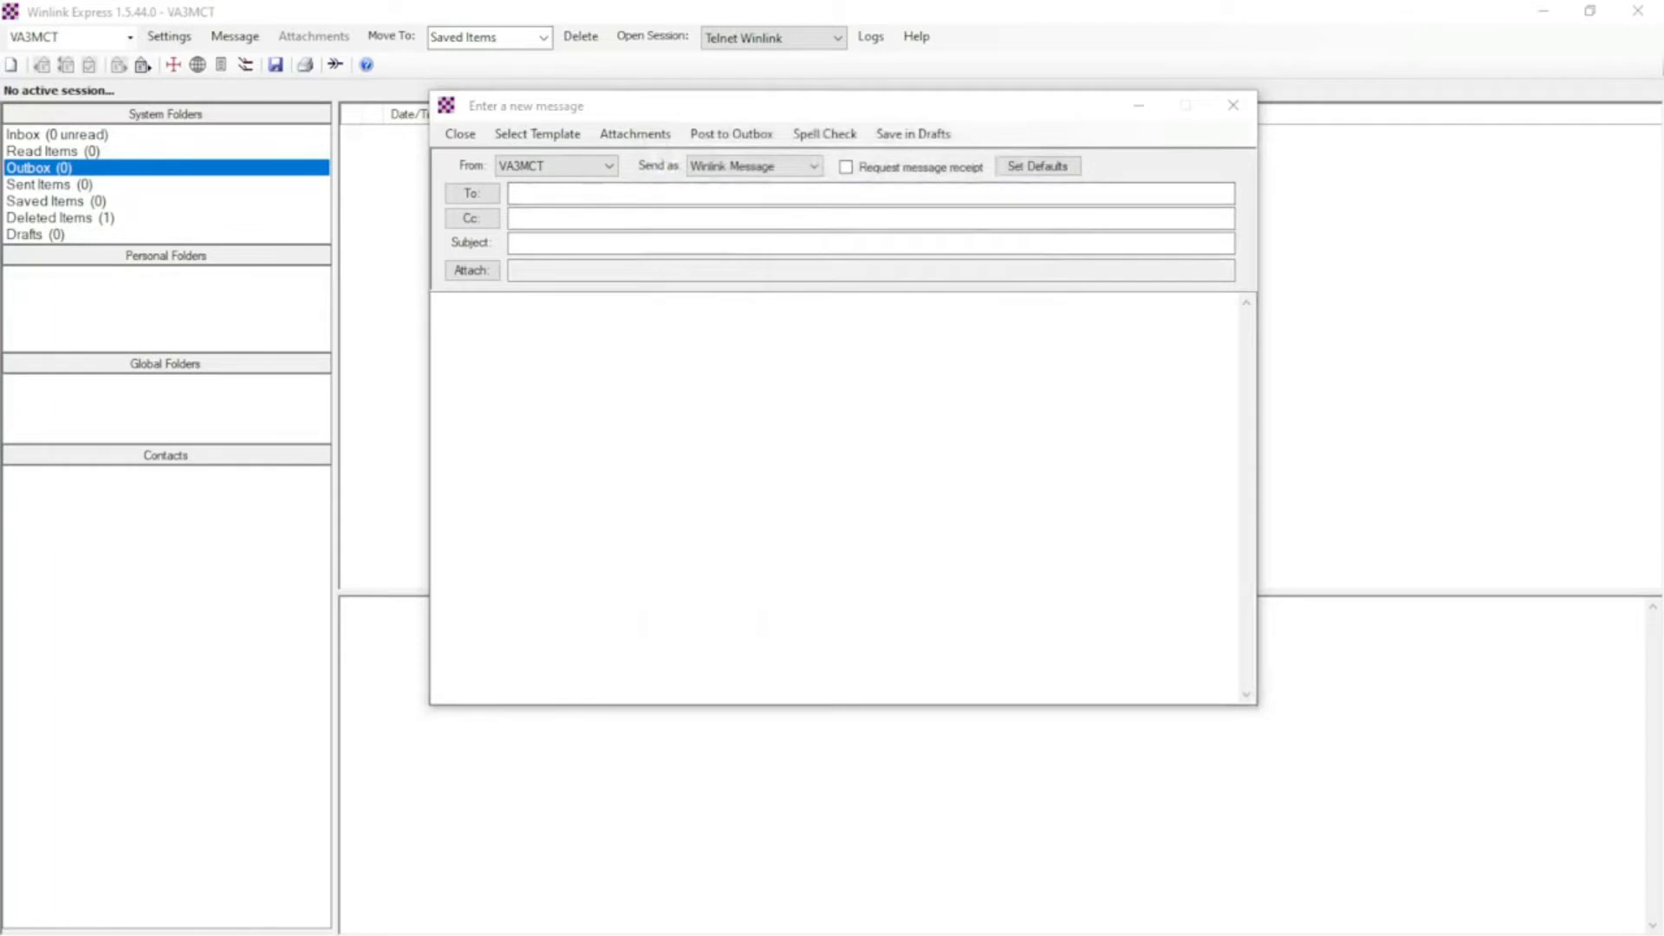
left_click_drag(1663, 234, 816, 2)
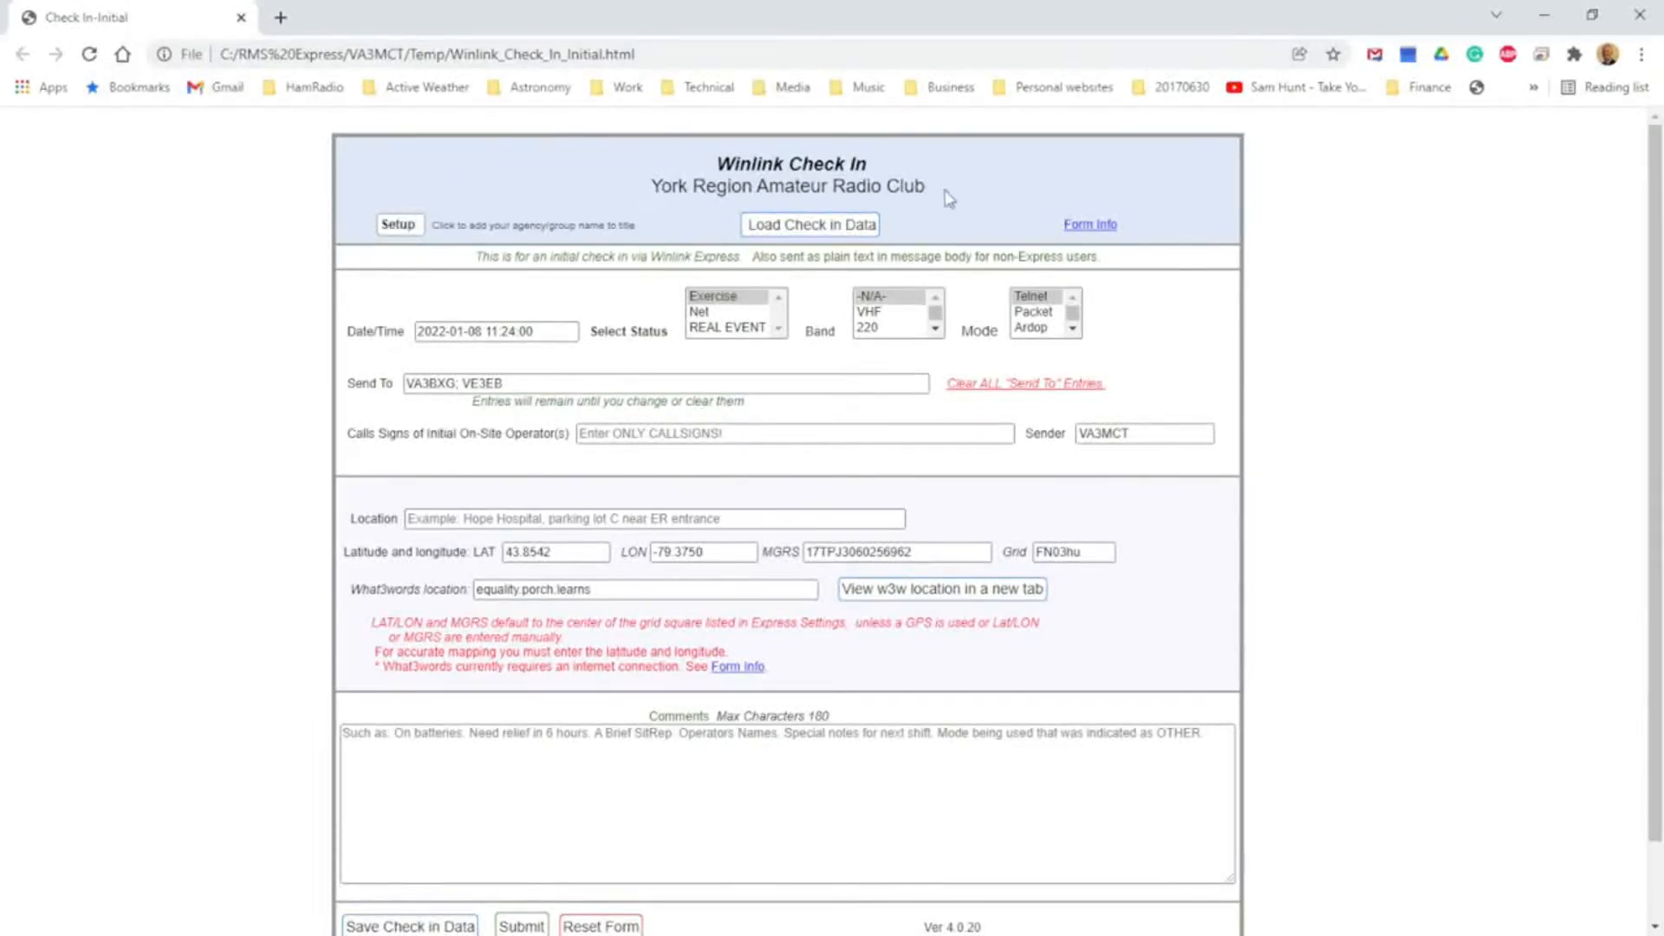
left_click(394, 226)
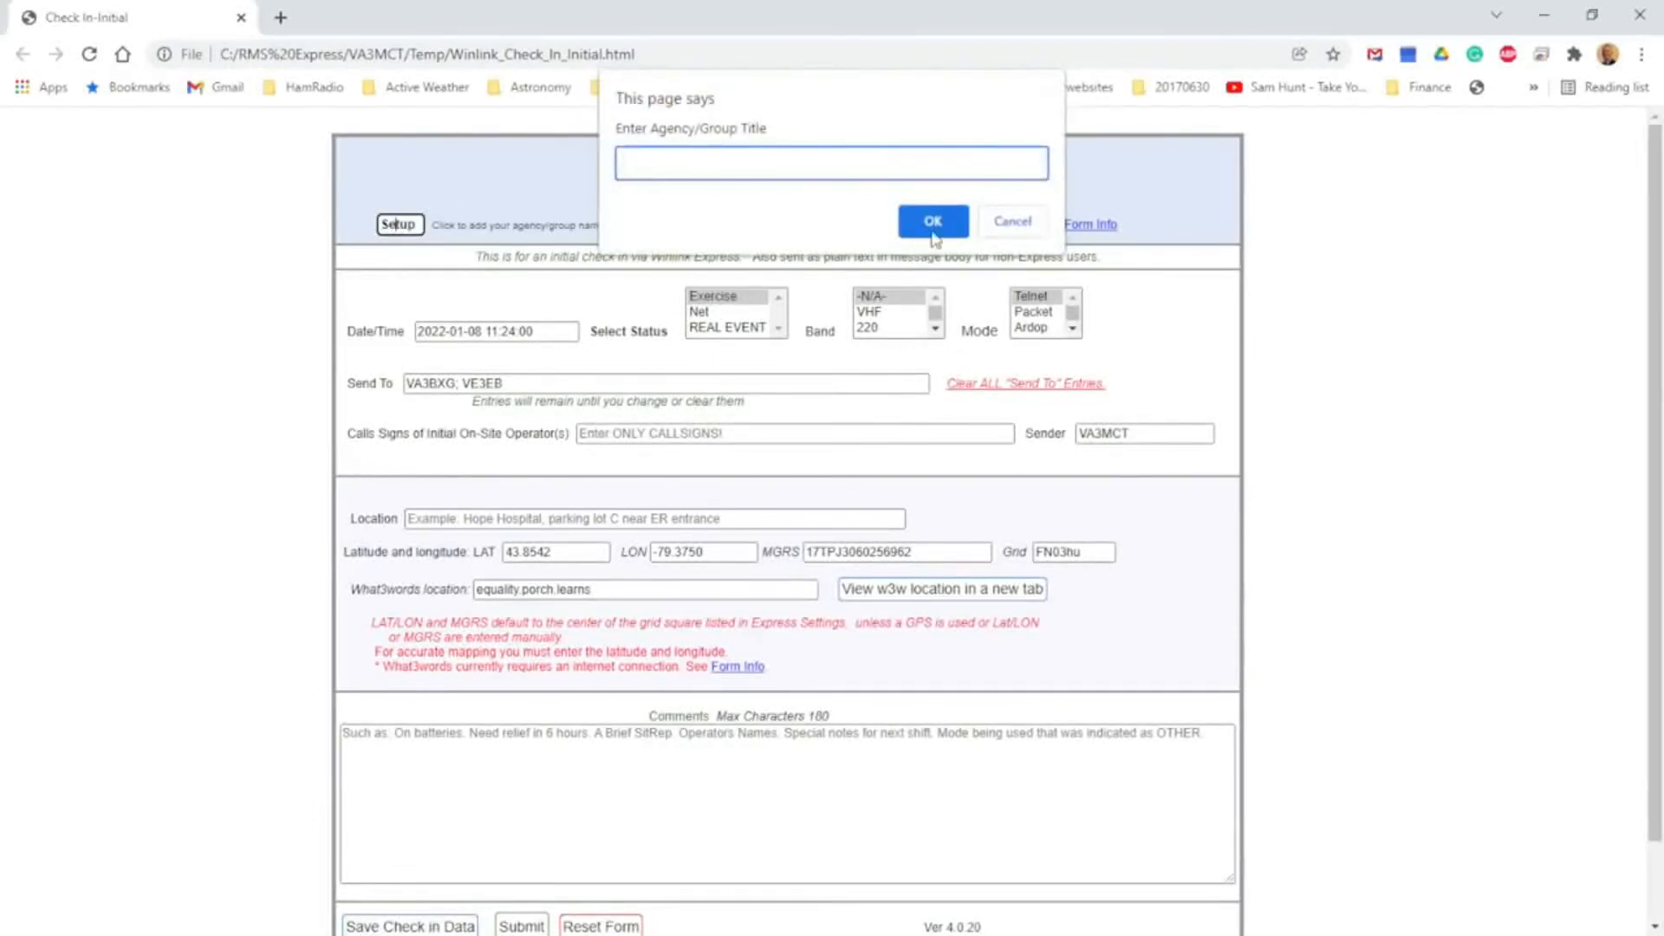
left_click(1010, 223)
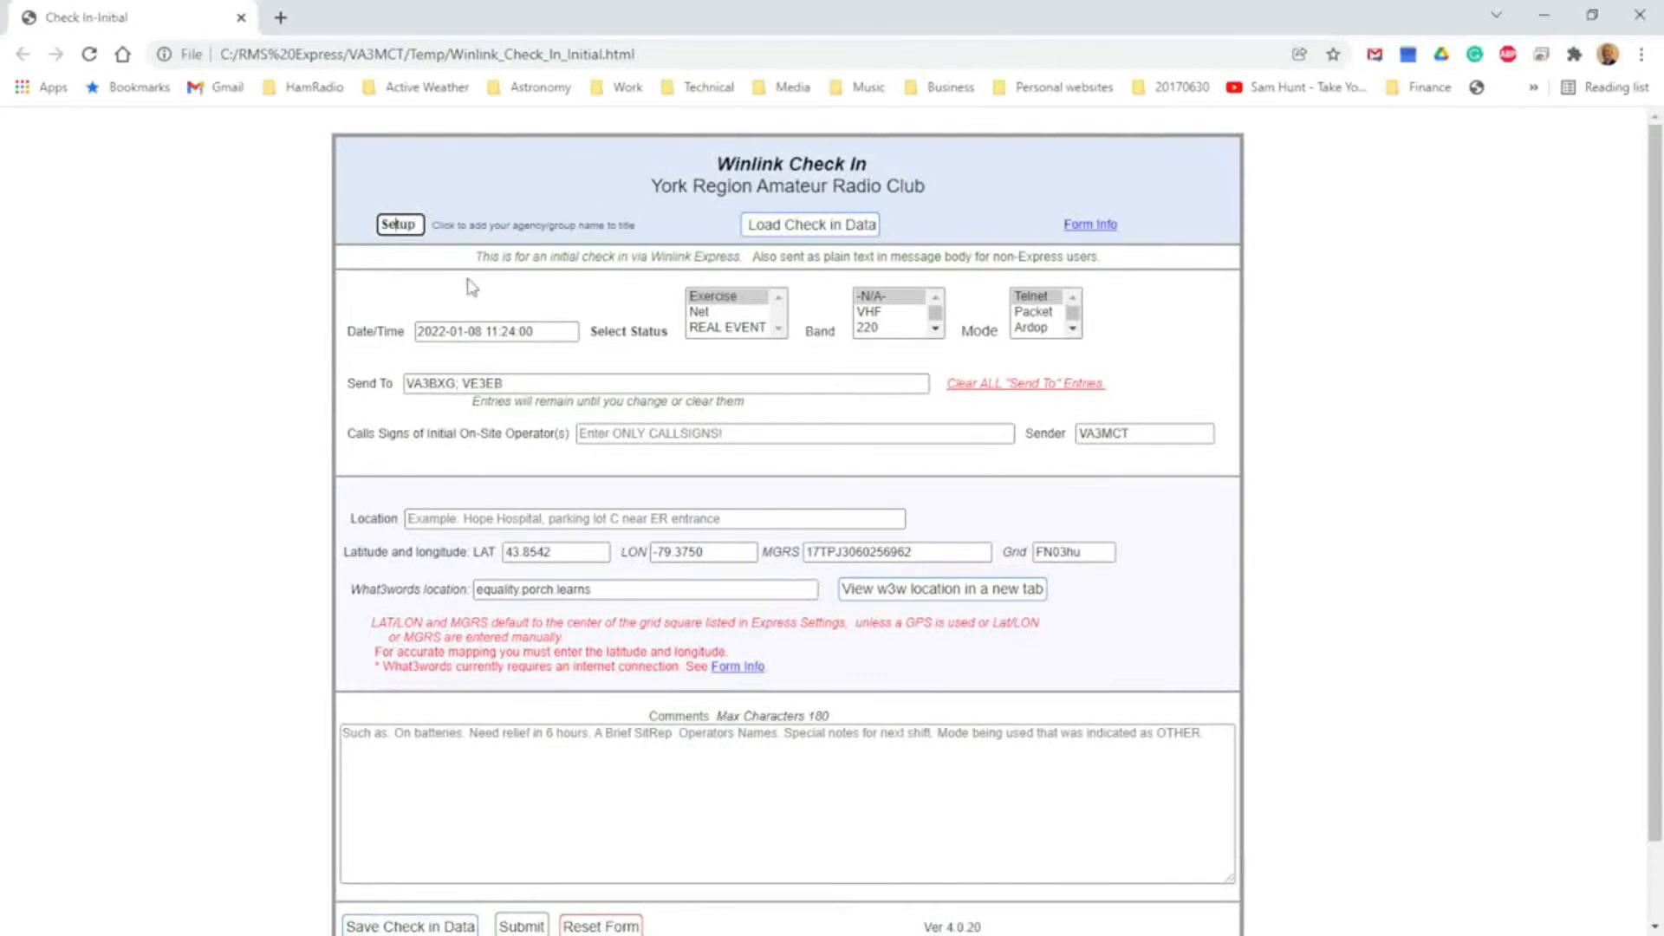
left_click(565, 332)
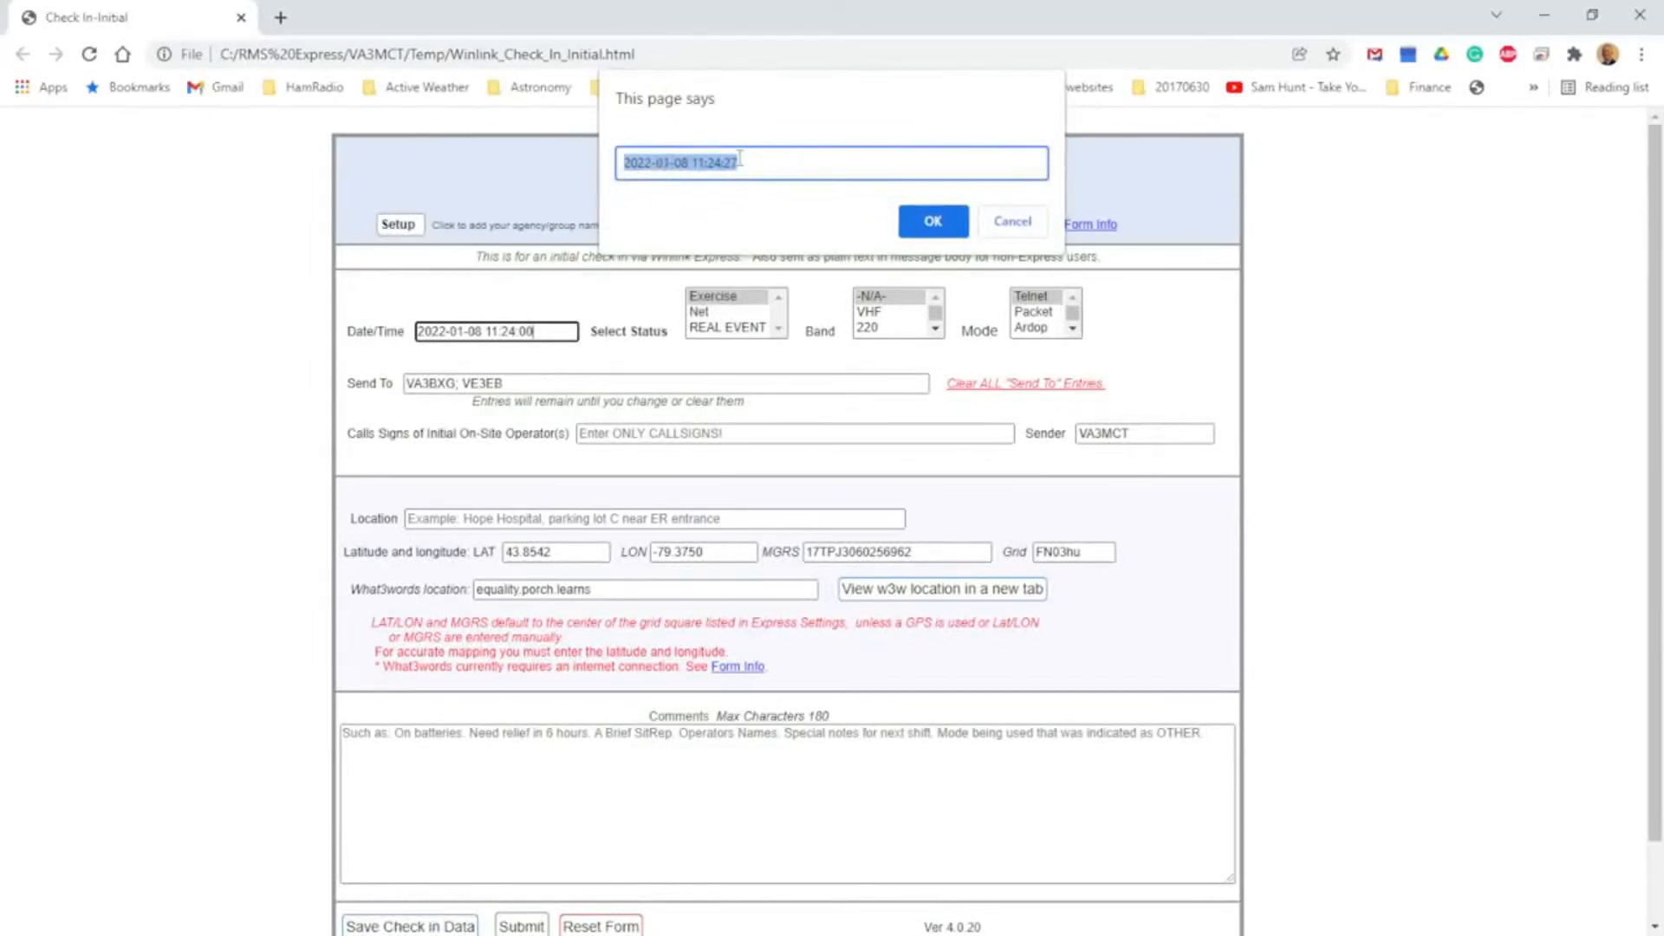
left_click(902, 227)
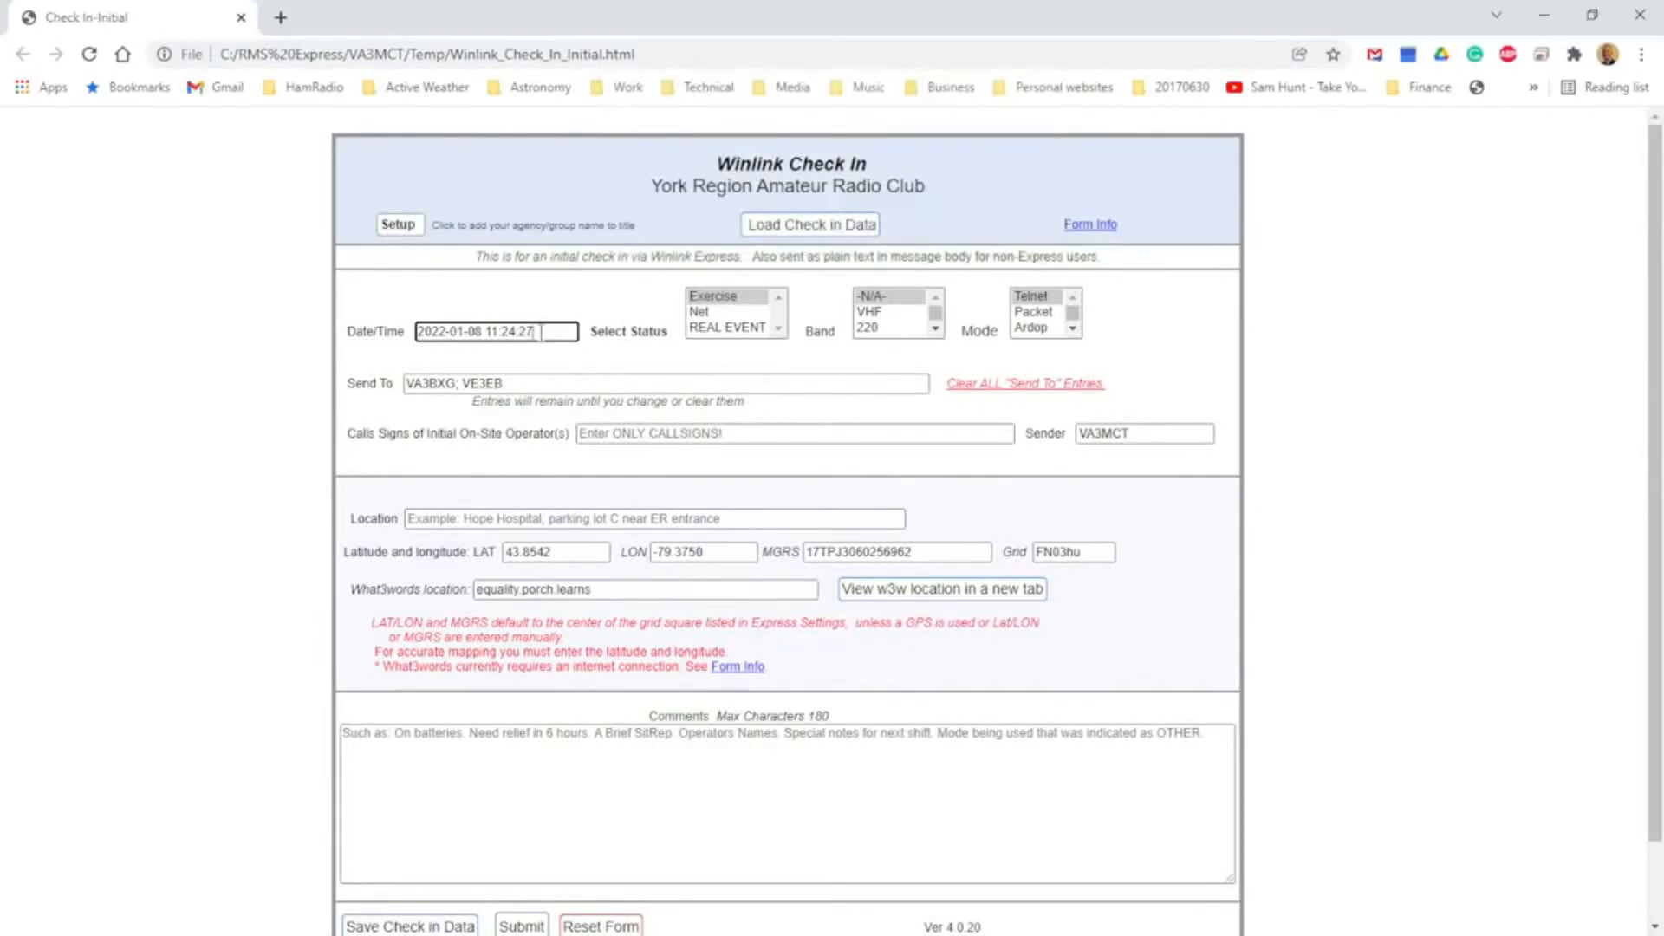
Set the check-in status to Net, the band to VHF and the mode to Packet
left_click(707, 312)
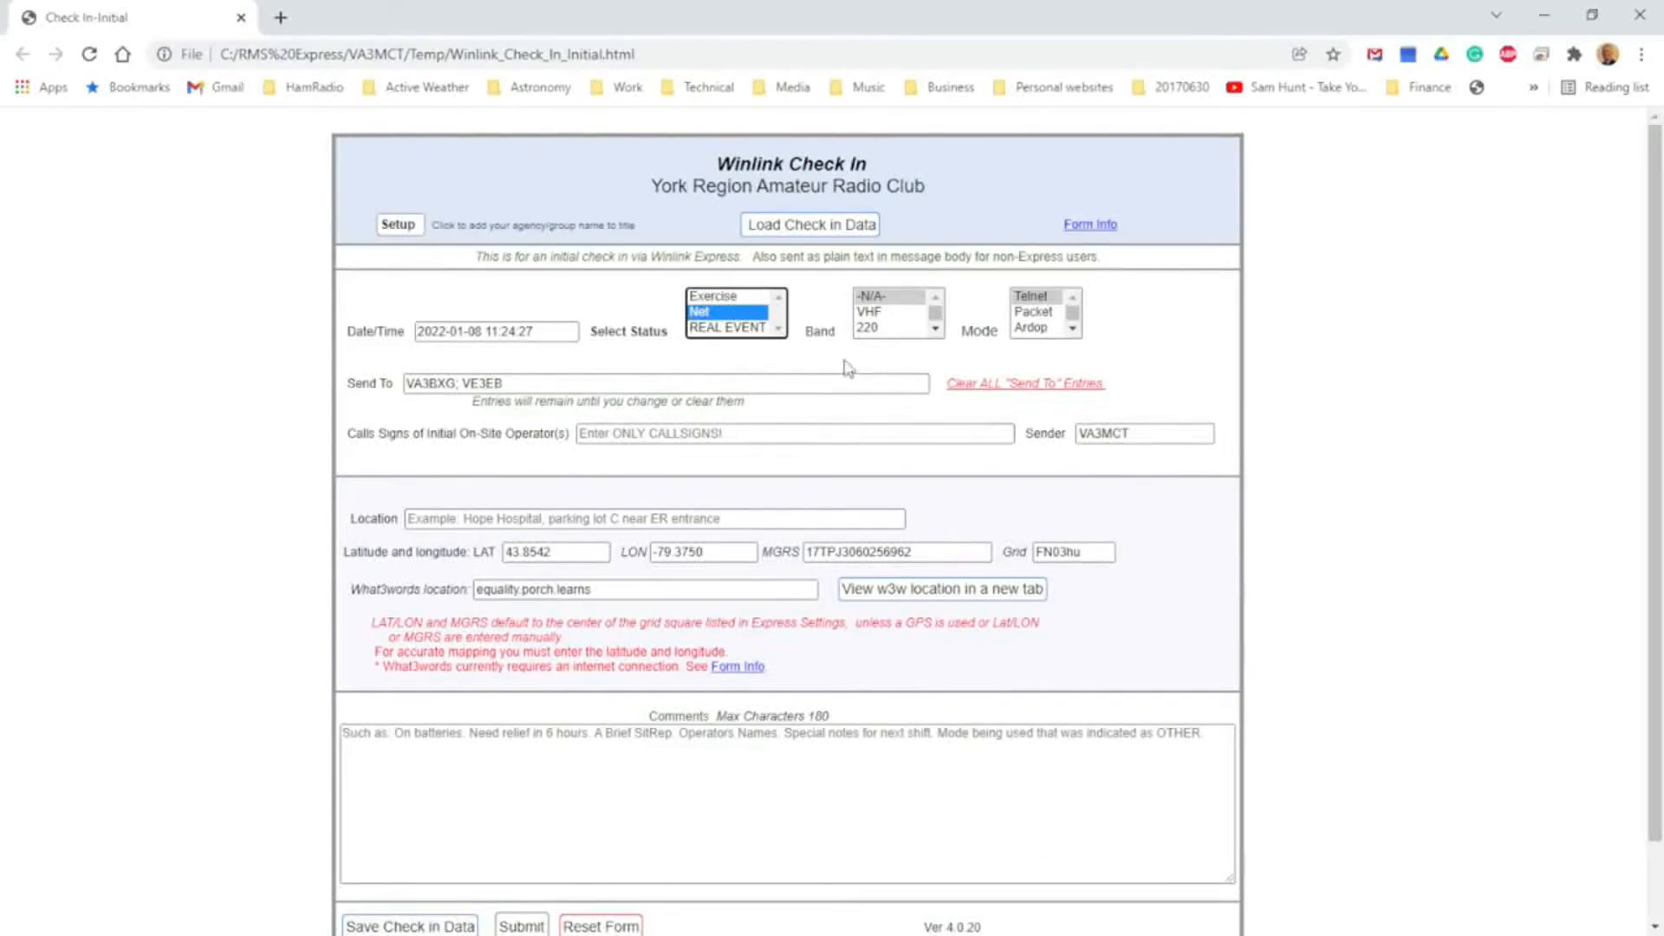
left_click(871, 312)
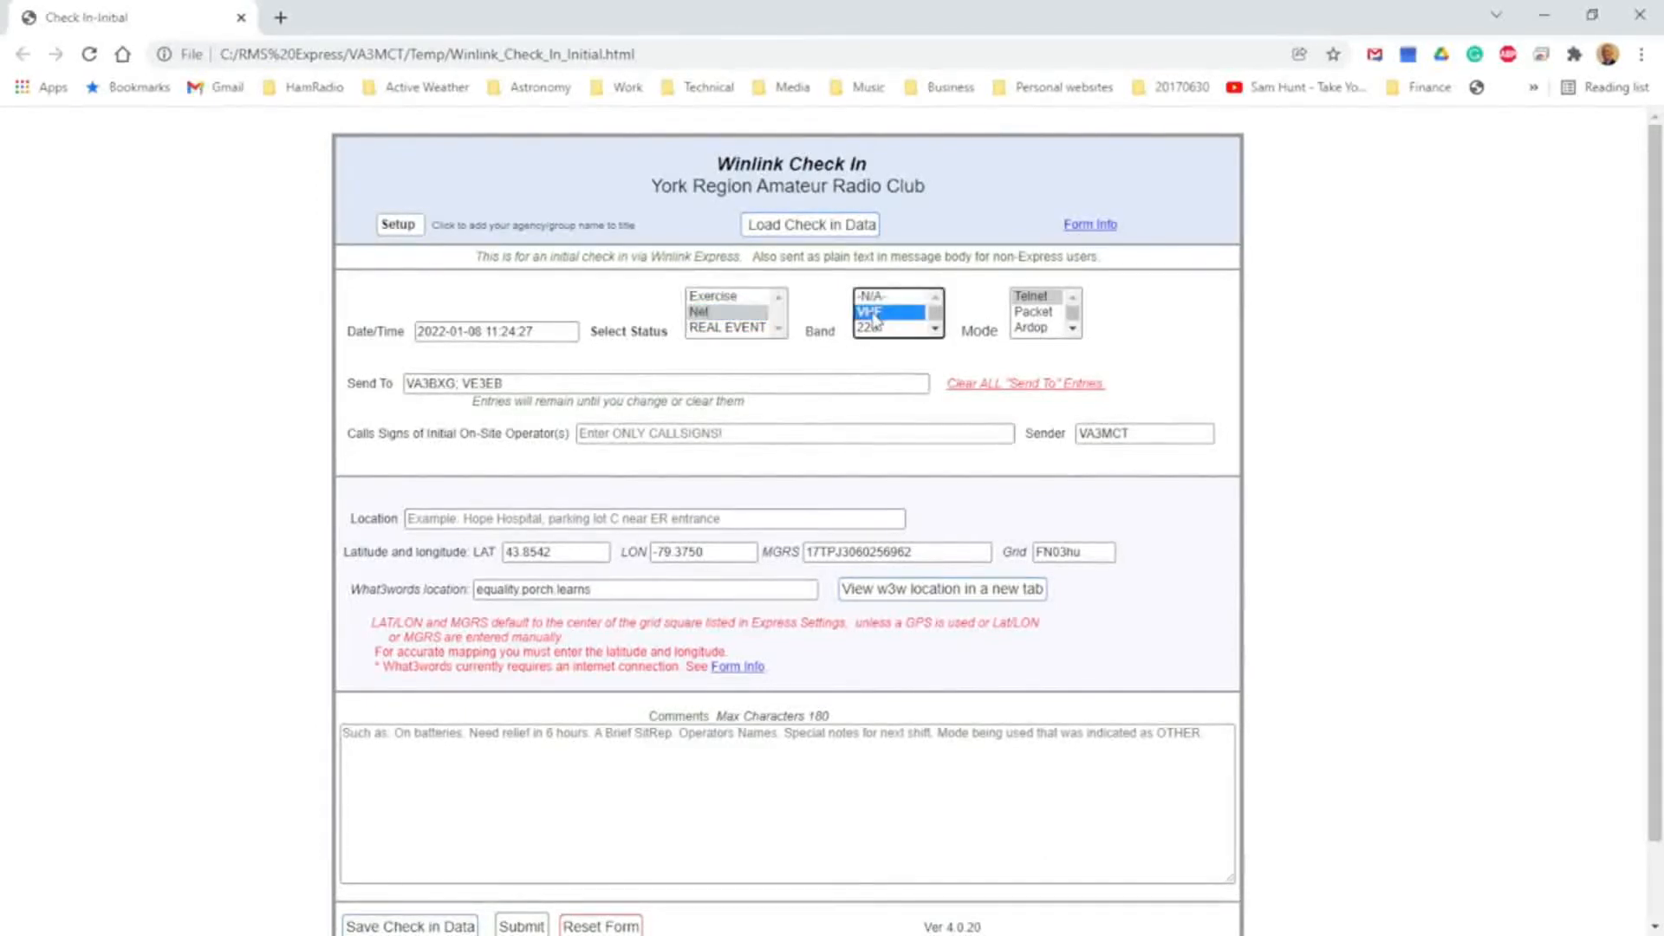
left_click(1033, 312)
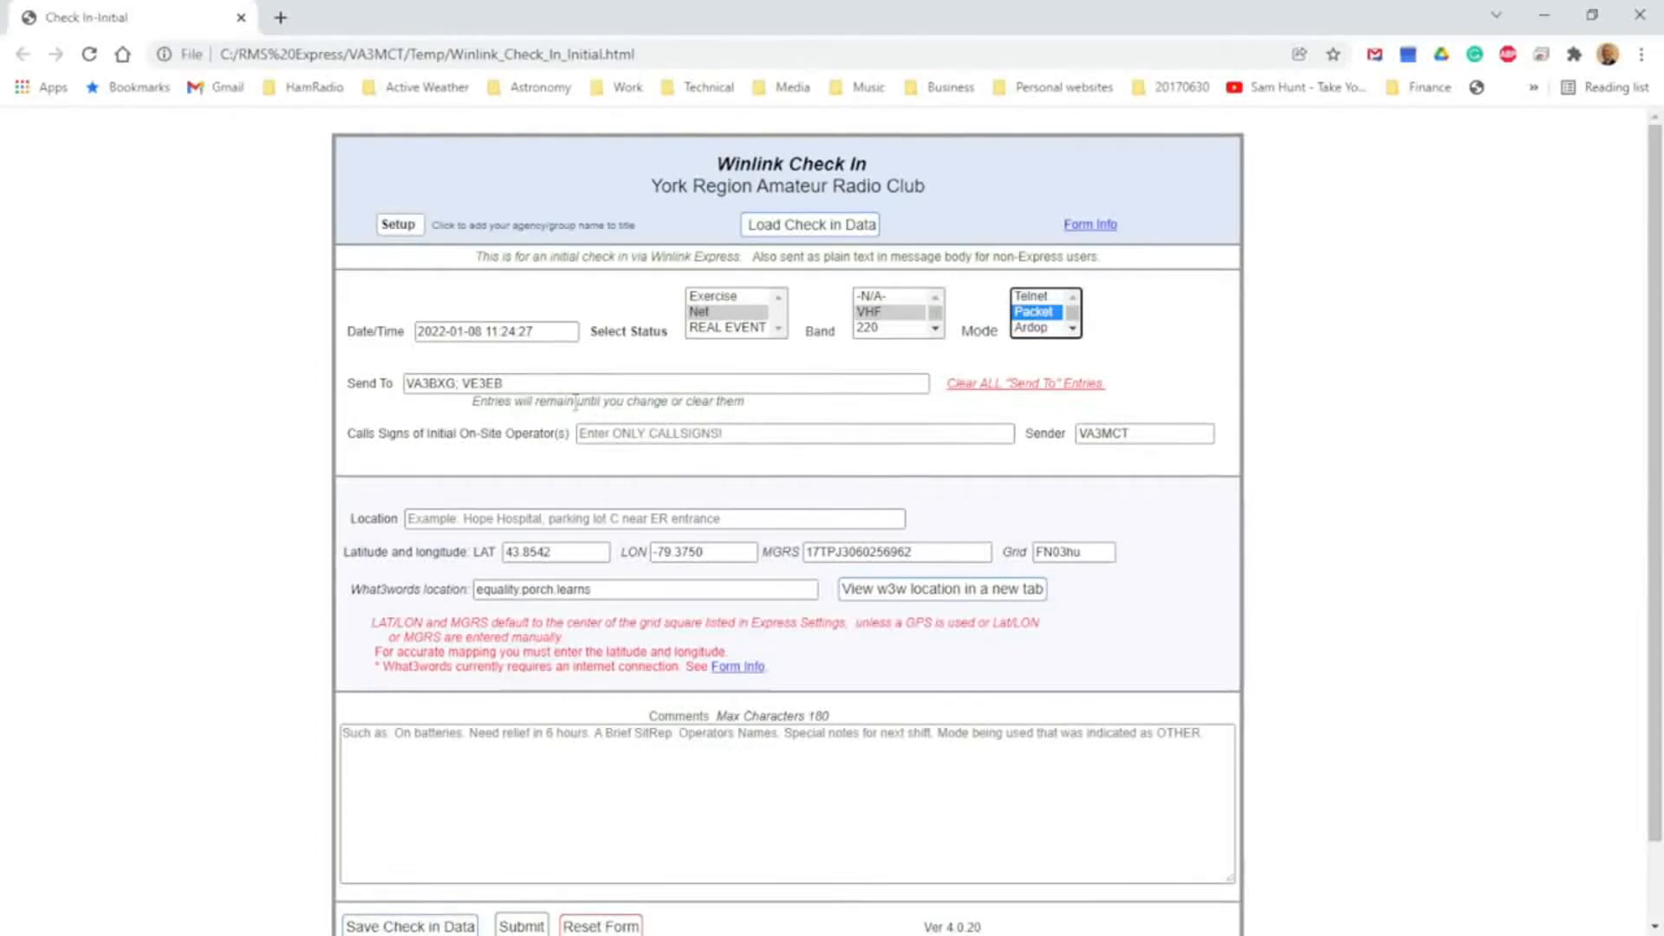
Replace the existing Send To entries with the single recipient's call sign
left_click(546, 378)
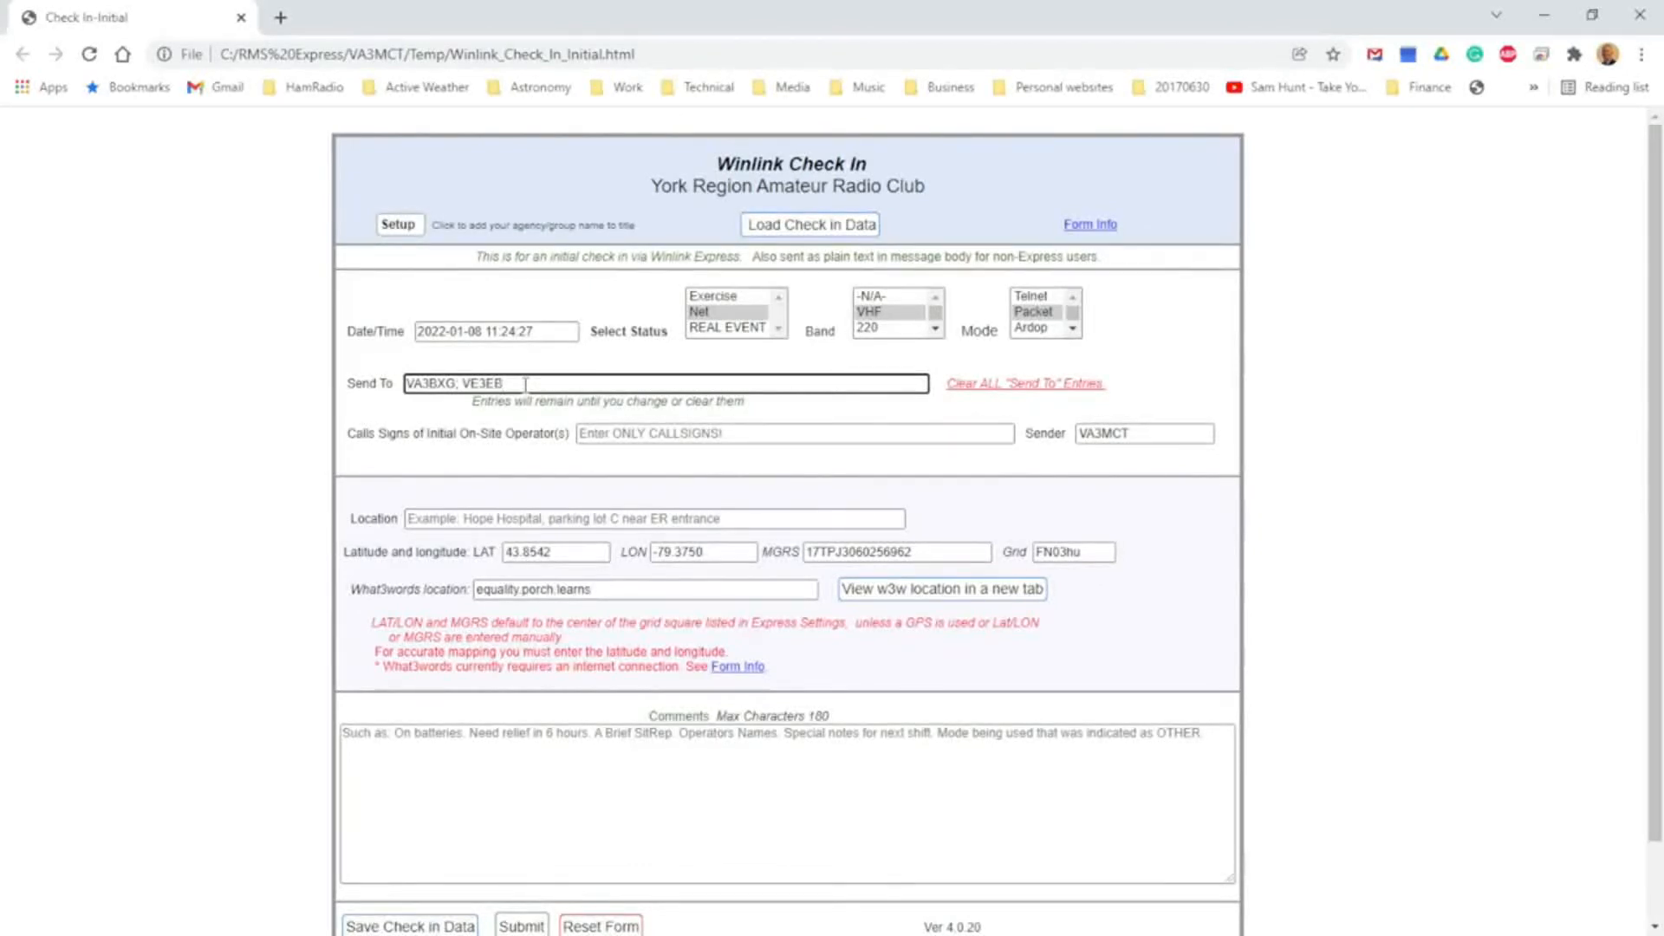
left_click_drag(524, 383, 281, 372)
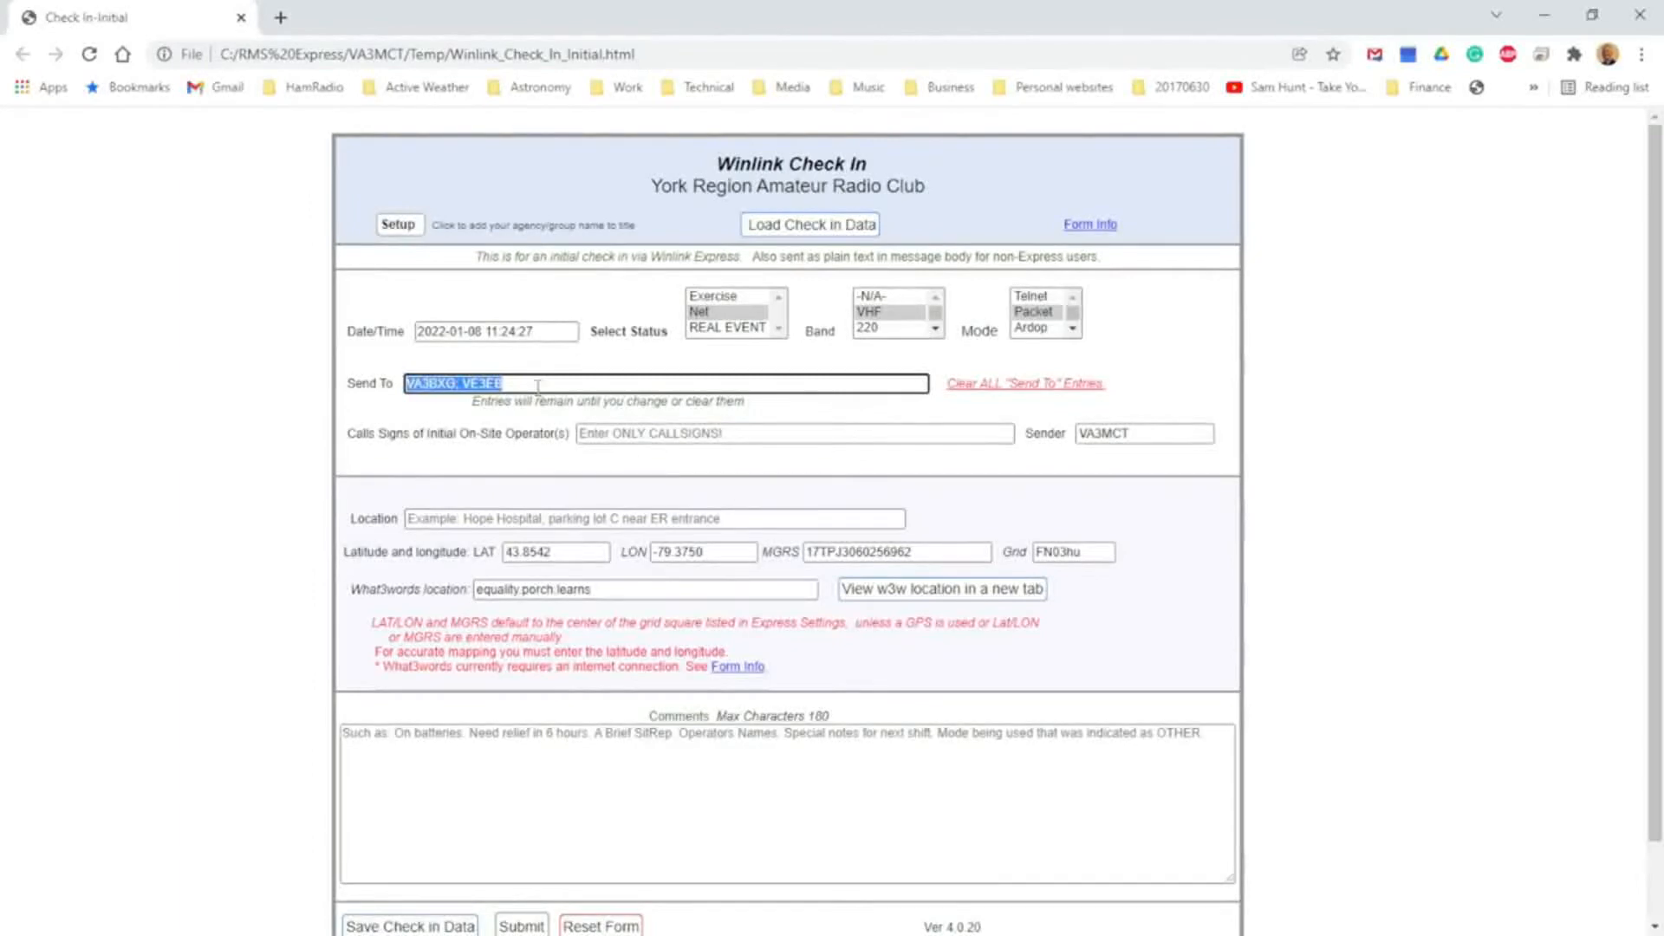
type("VA3MCT")
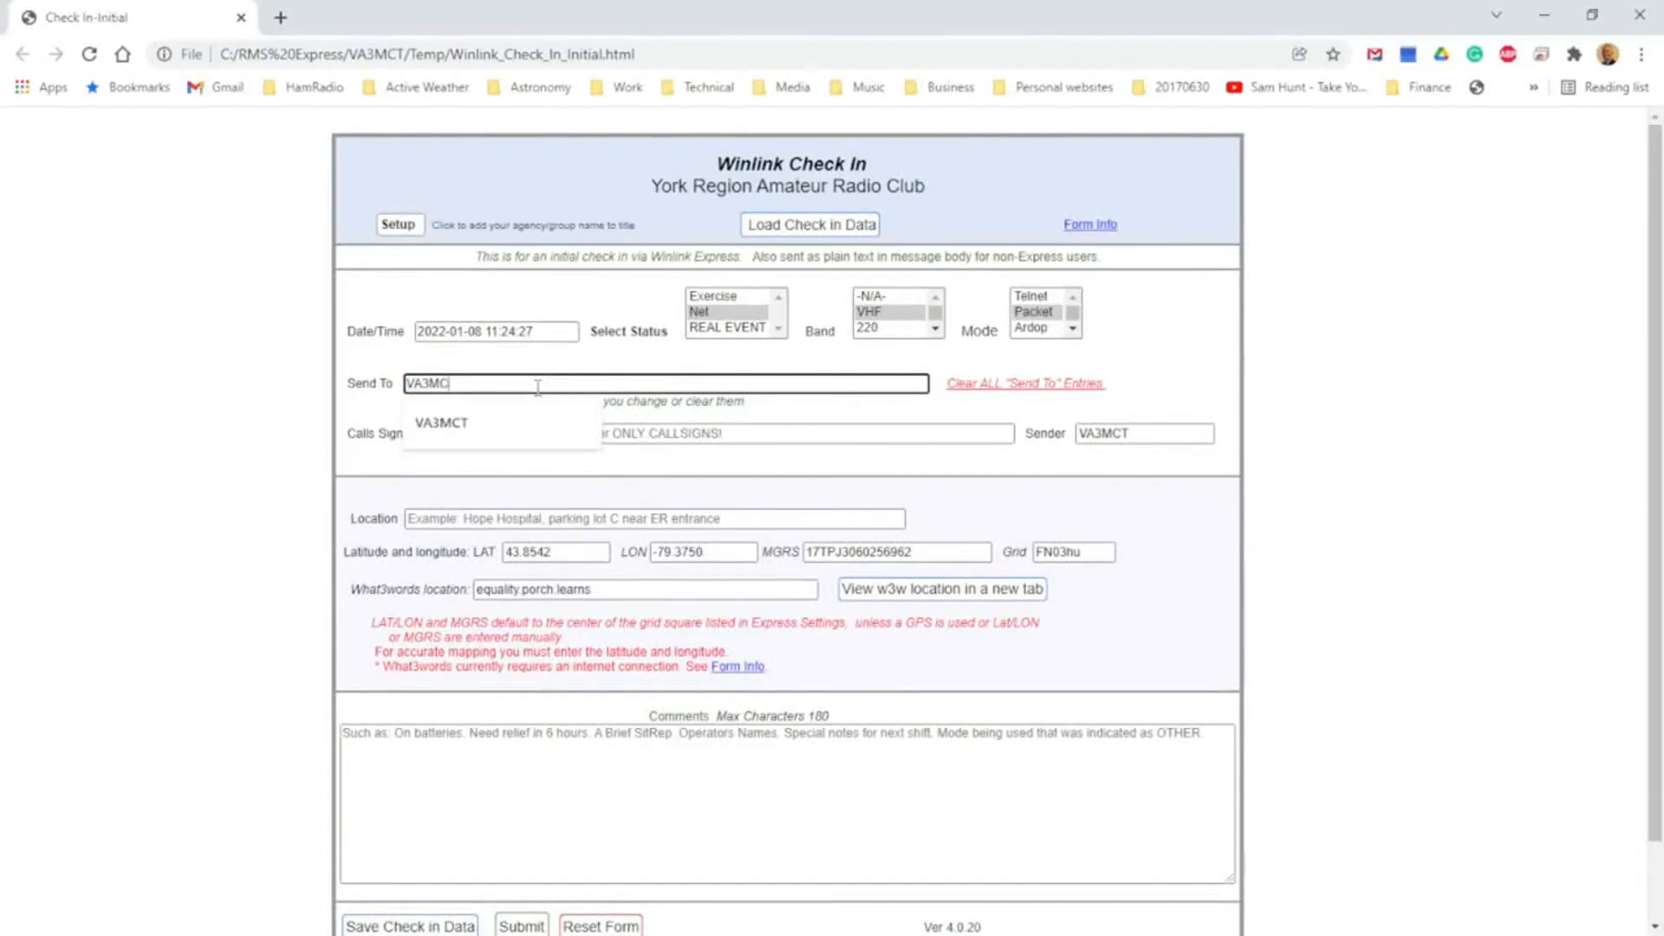
key("BackSpace")
key("BackSpace")
key("BackSpace")
key("BackSpace")
key("BackSpace")
key("BackSpace")
type("VA3BXCG")
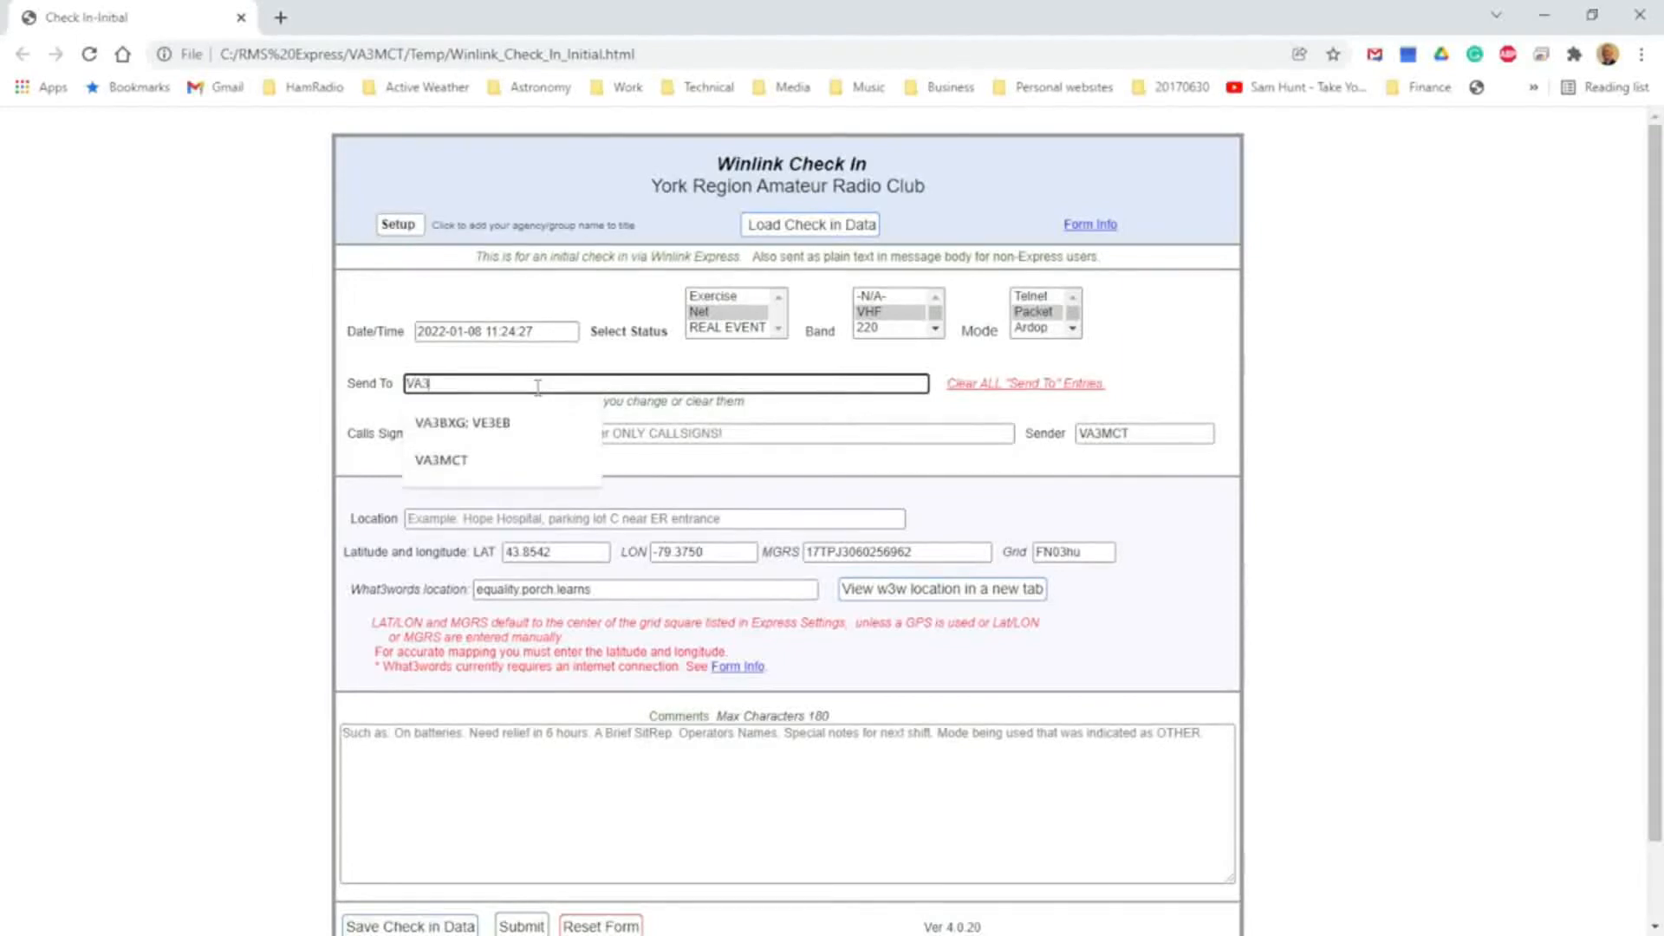
key("BackSpace")
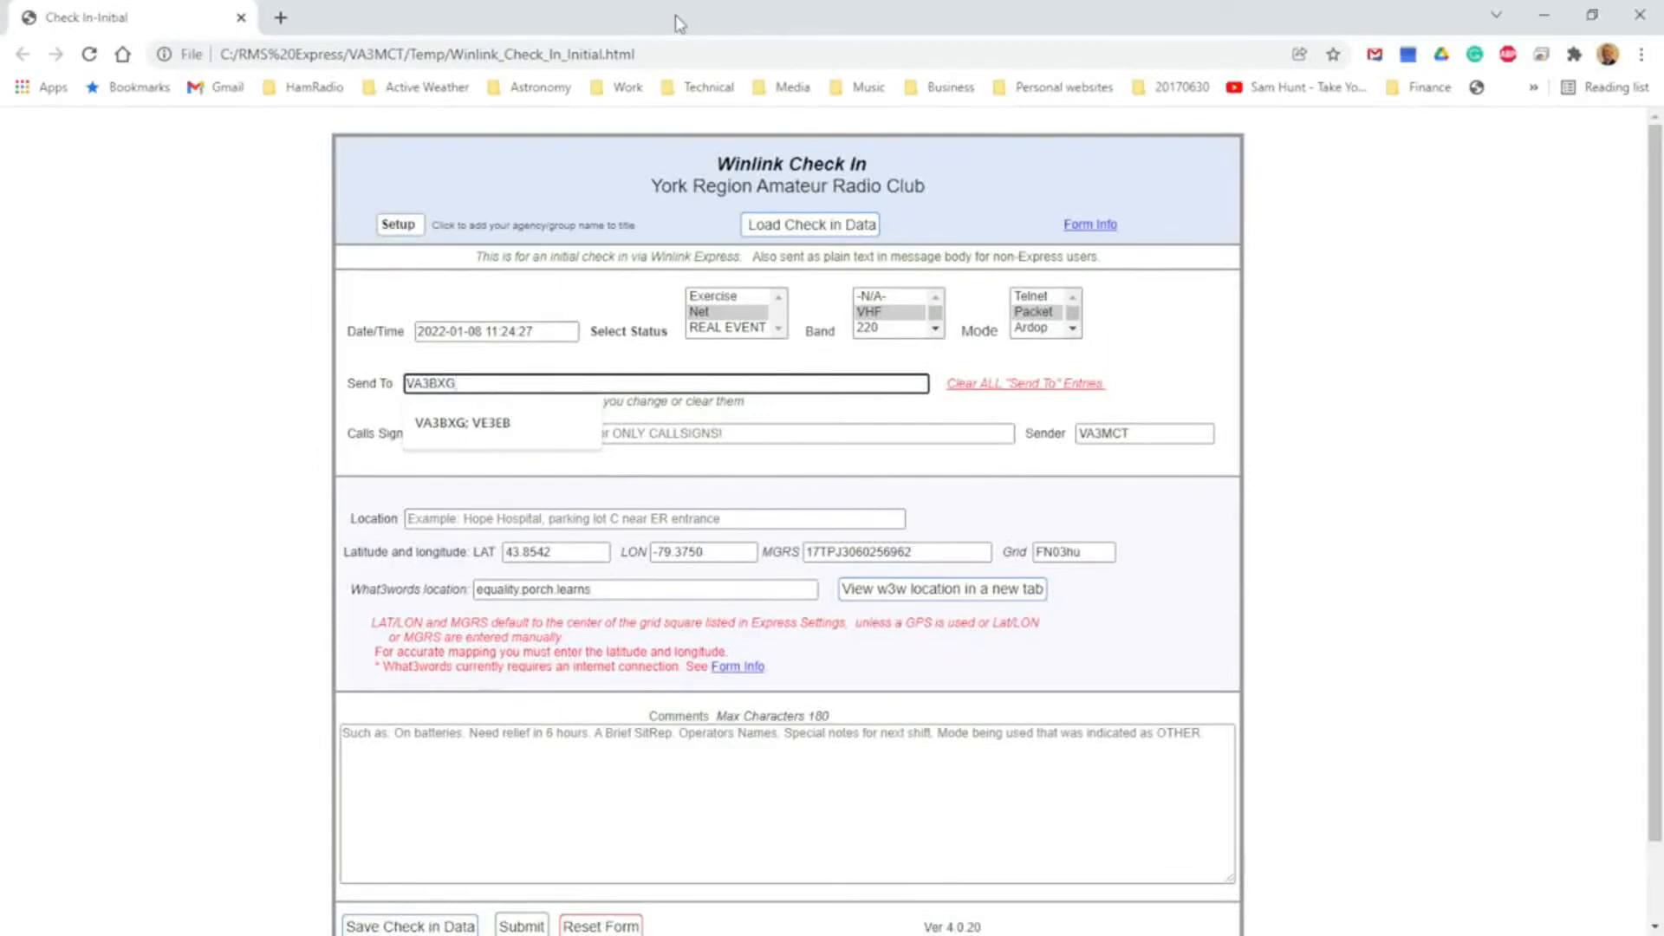
Enter the operator's own call sign as the initial on-site operator and compare it with the Sender field
left_click(735, 430)
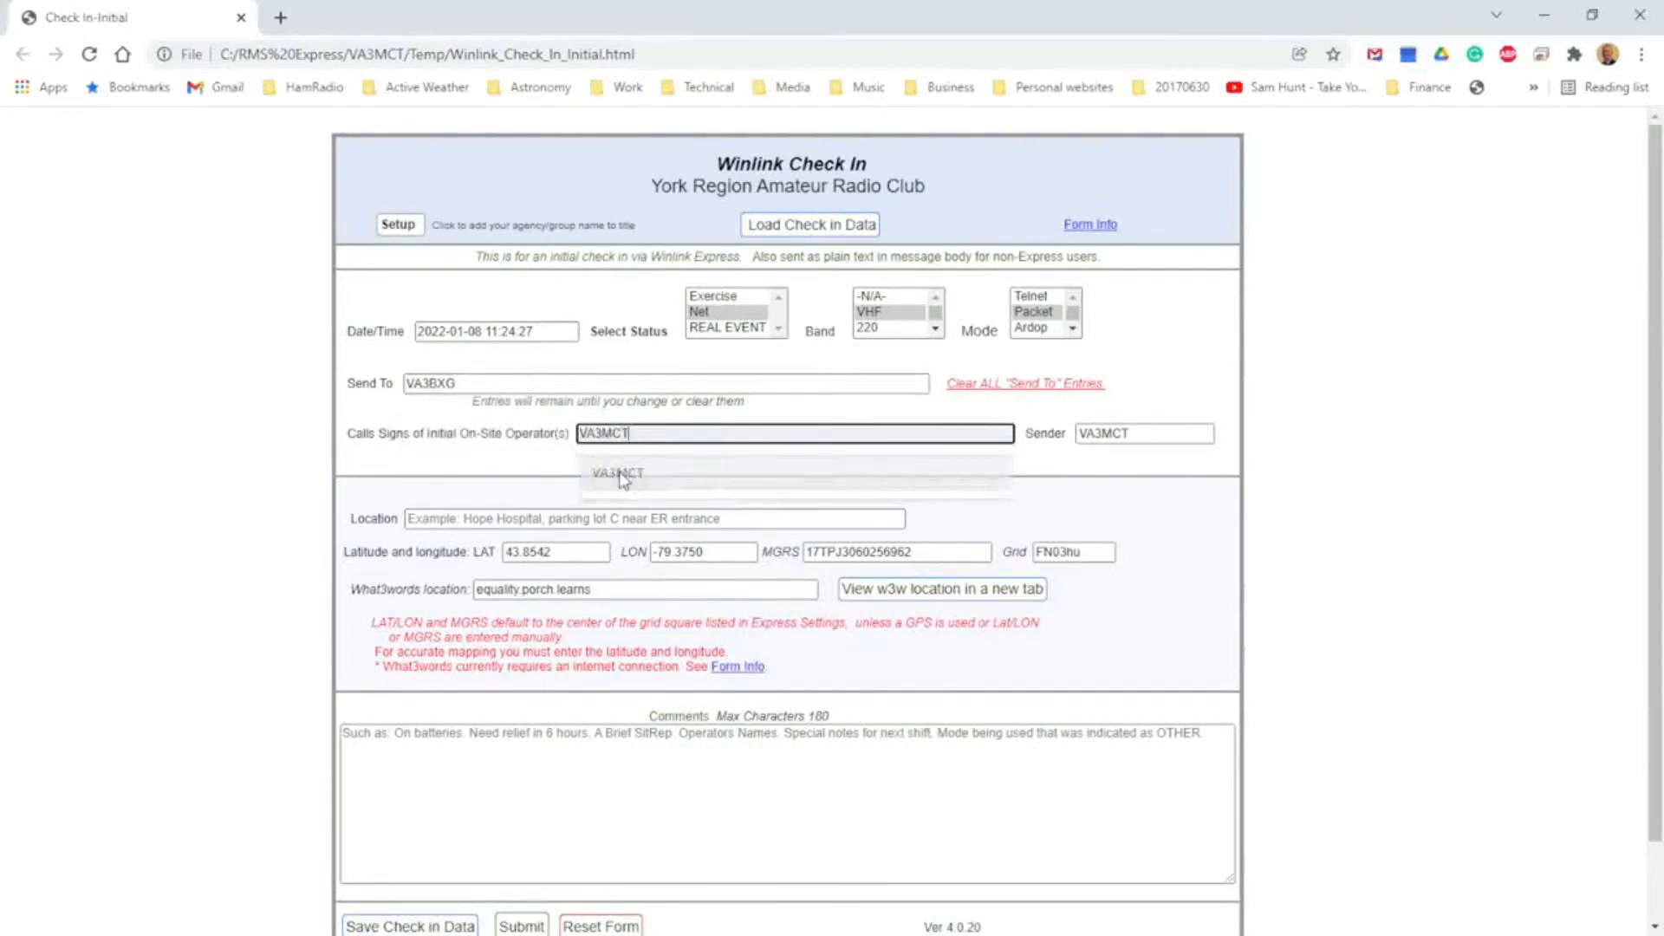
left_click(622, 475)
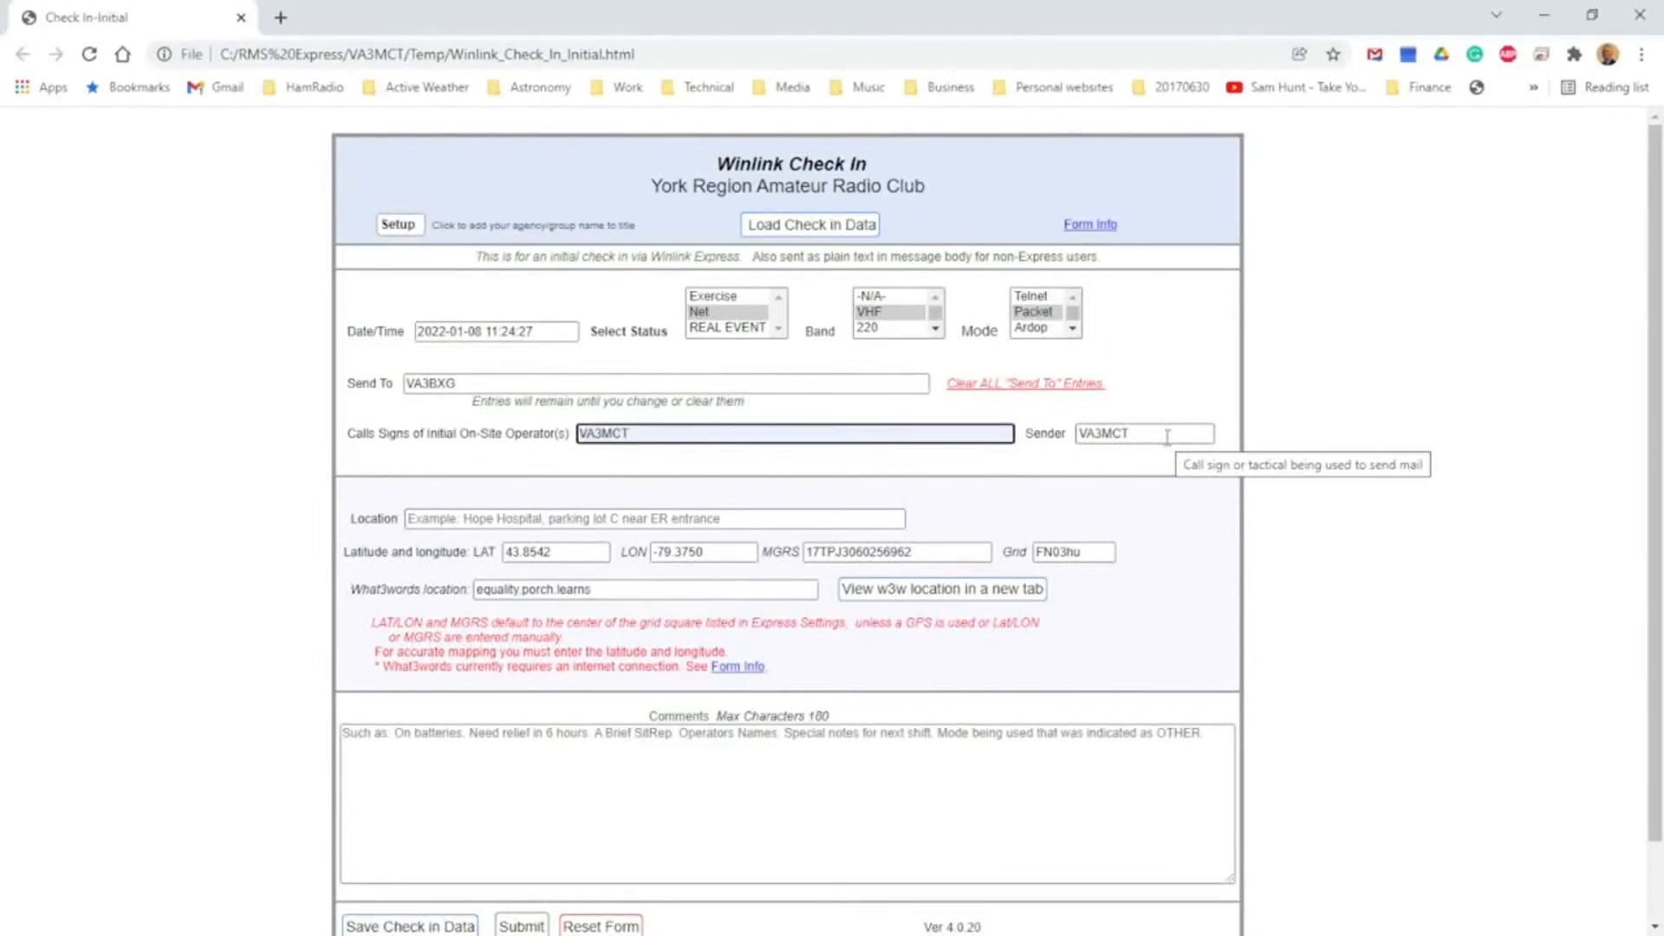
key("Tab")
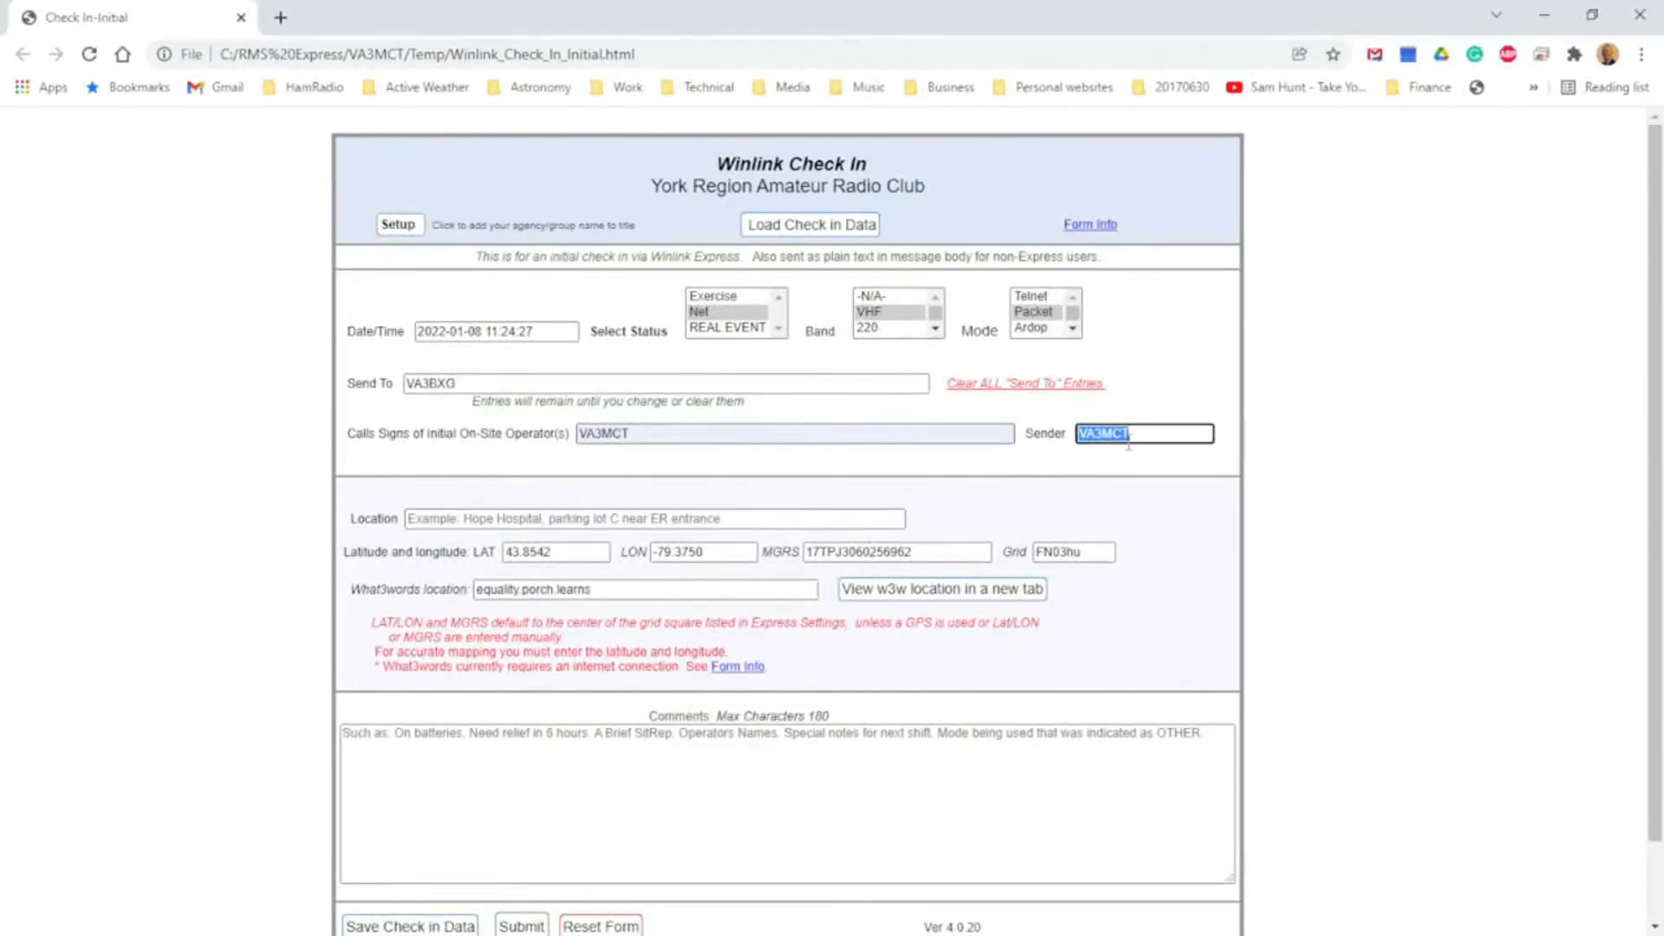
left_click(1157, 433)
double_click(1157, 433)
left_click_drag(698, 434, 523, 438)
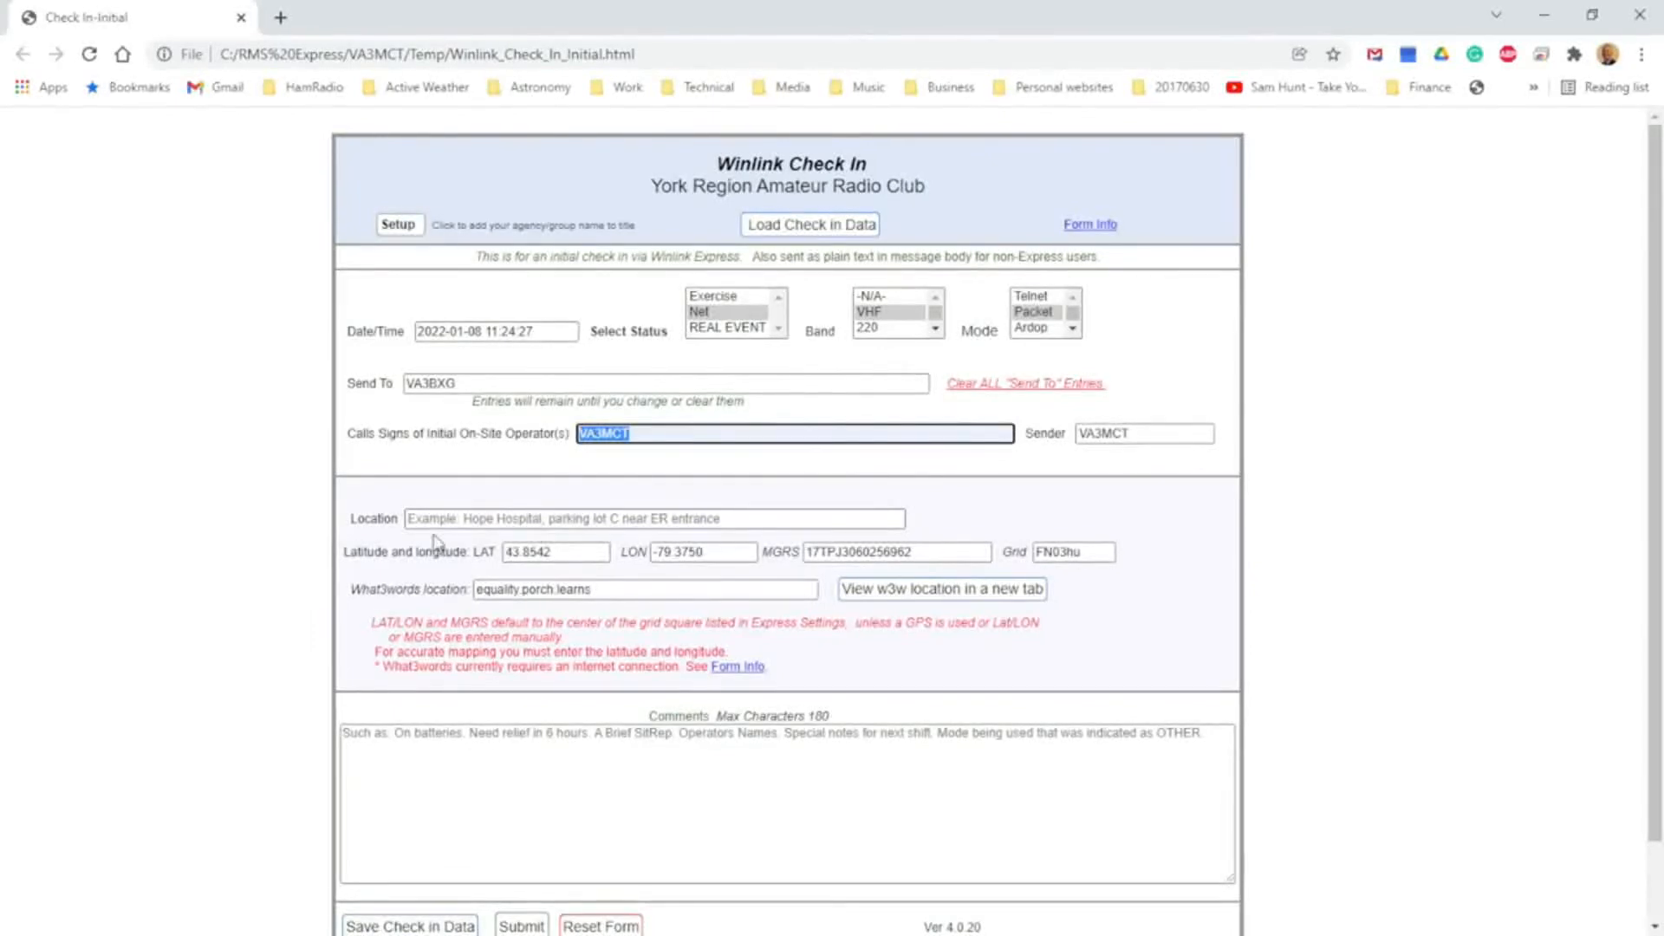
Set the location to York Region and check the prefilled coordinate fields
left_click(455, 518)
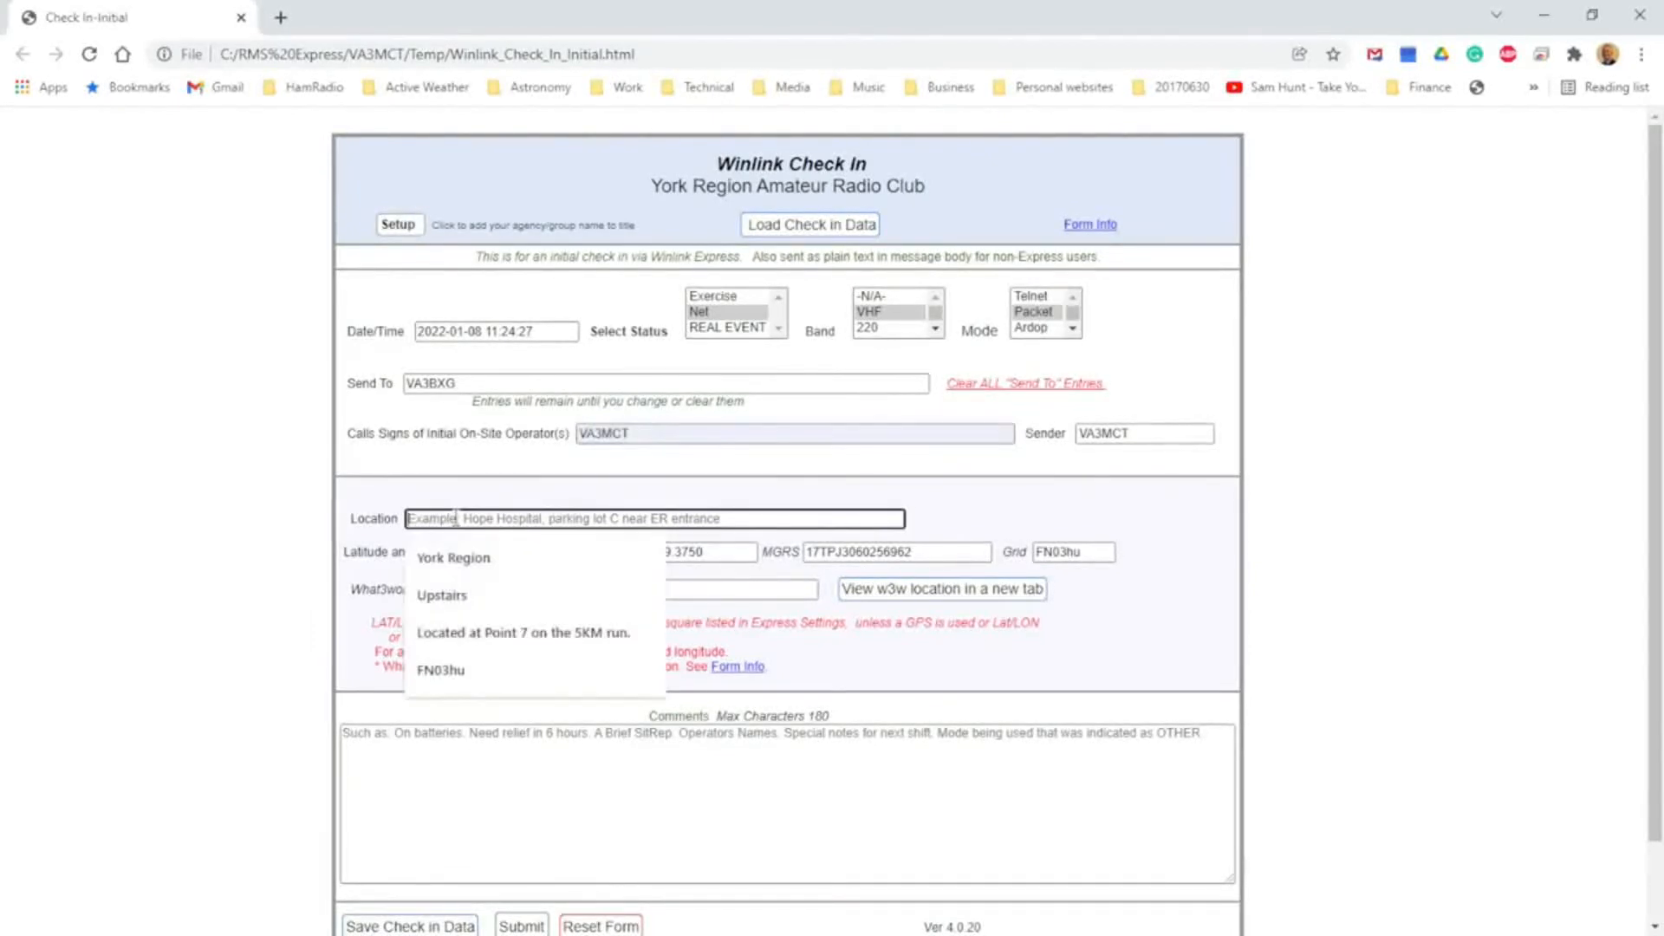
left_click(485, 563)
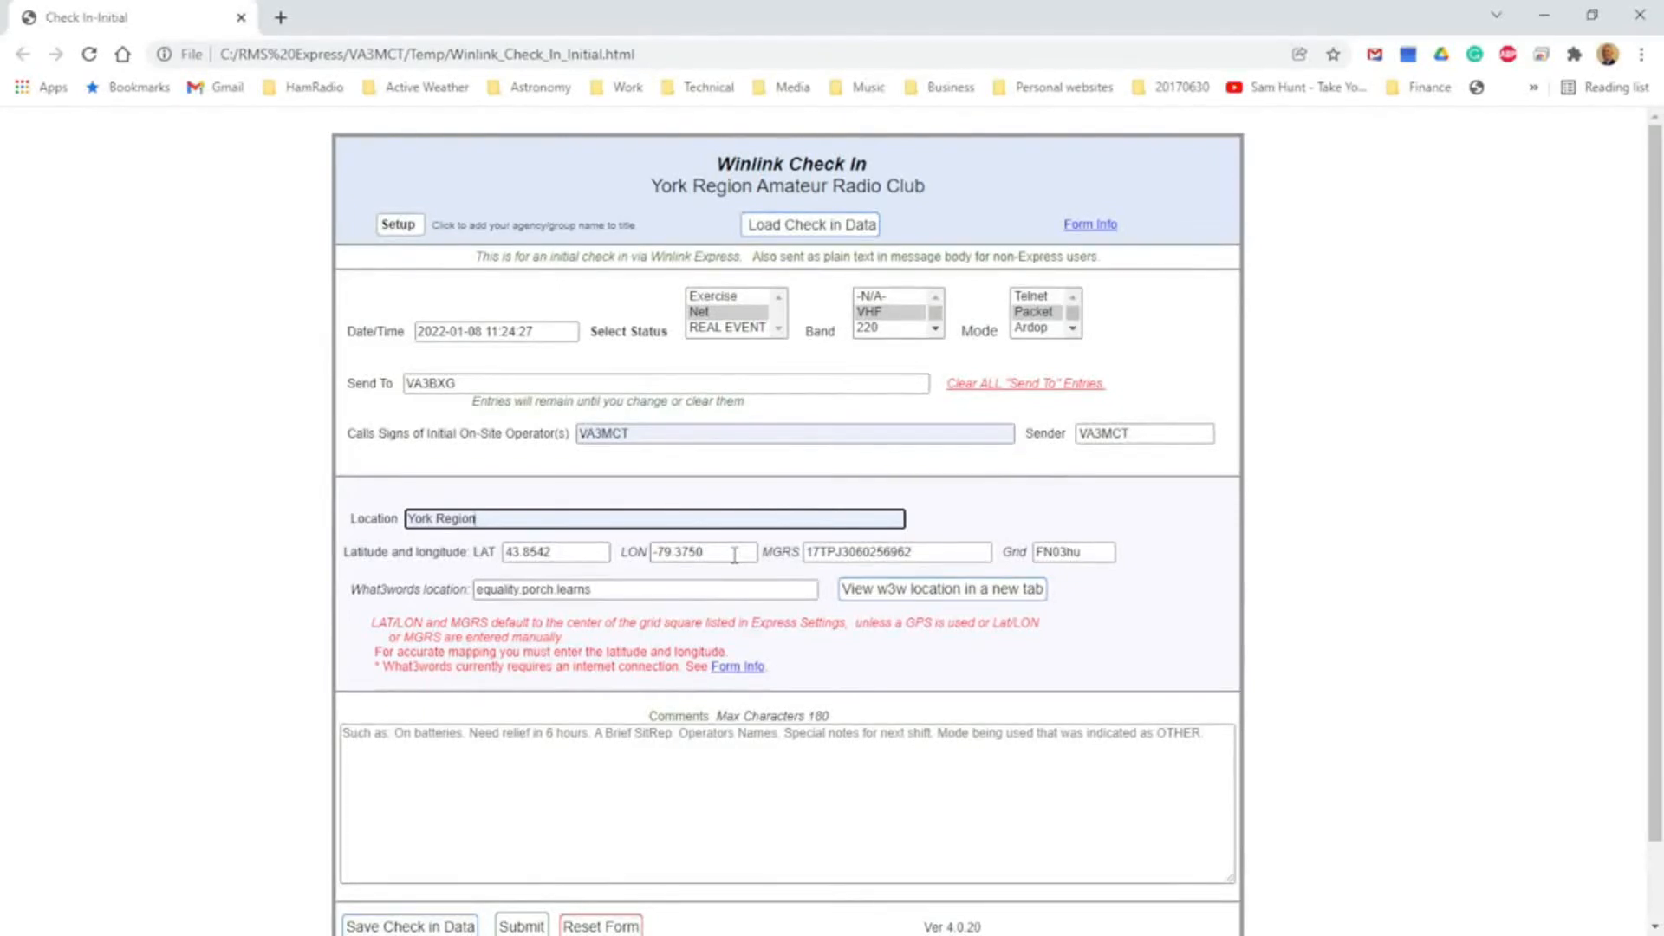
left_click(945, 553)
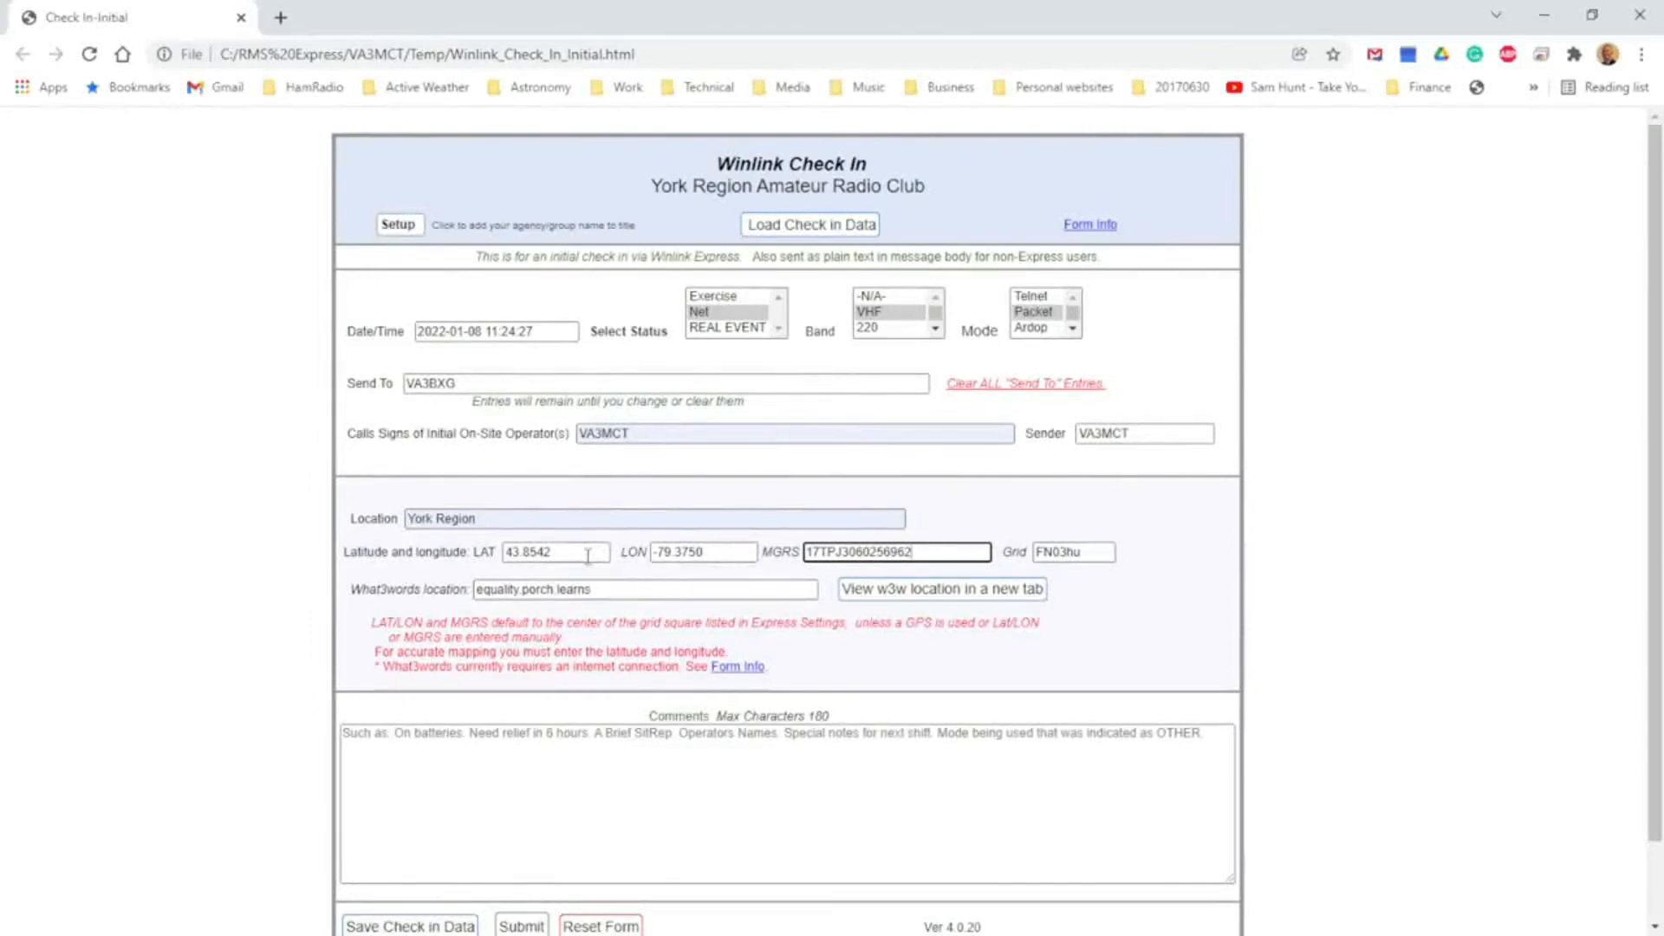
Begin the comments with a greeting to the recipient by first name and the line "All is well and operational"
scroll(953, 666, "down", 1)
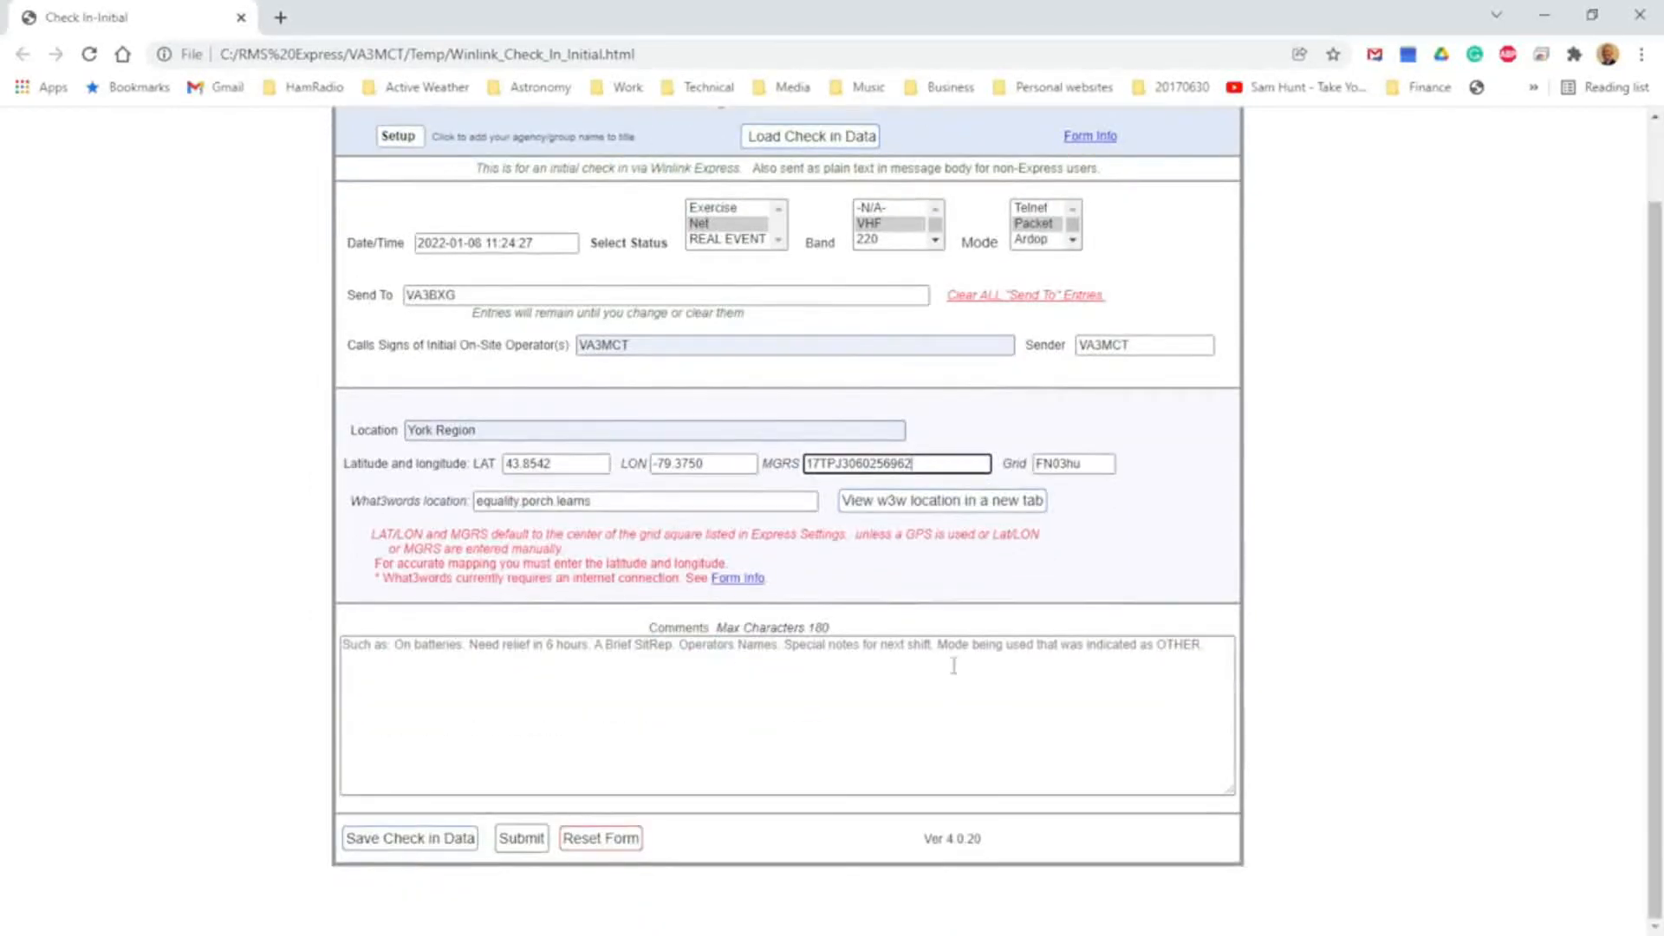
left_click(425, 654)
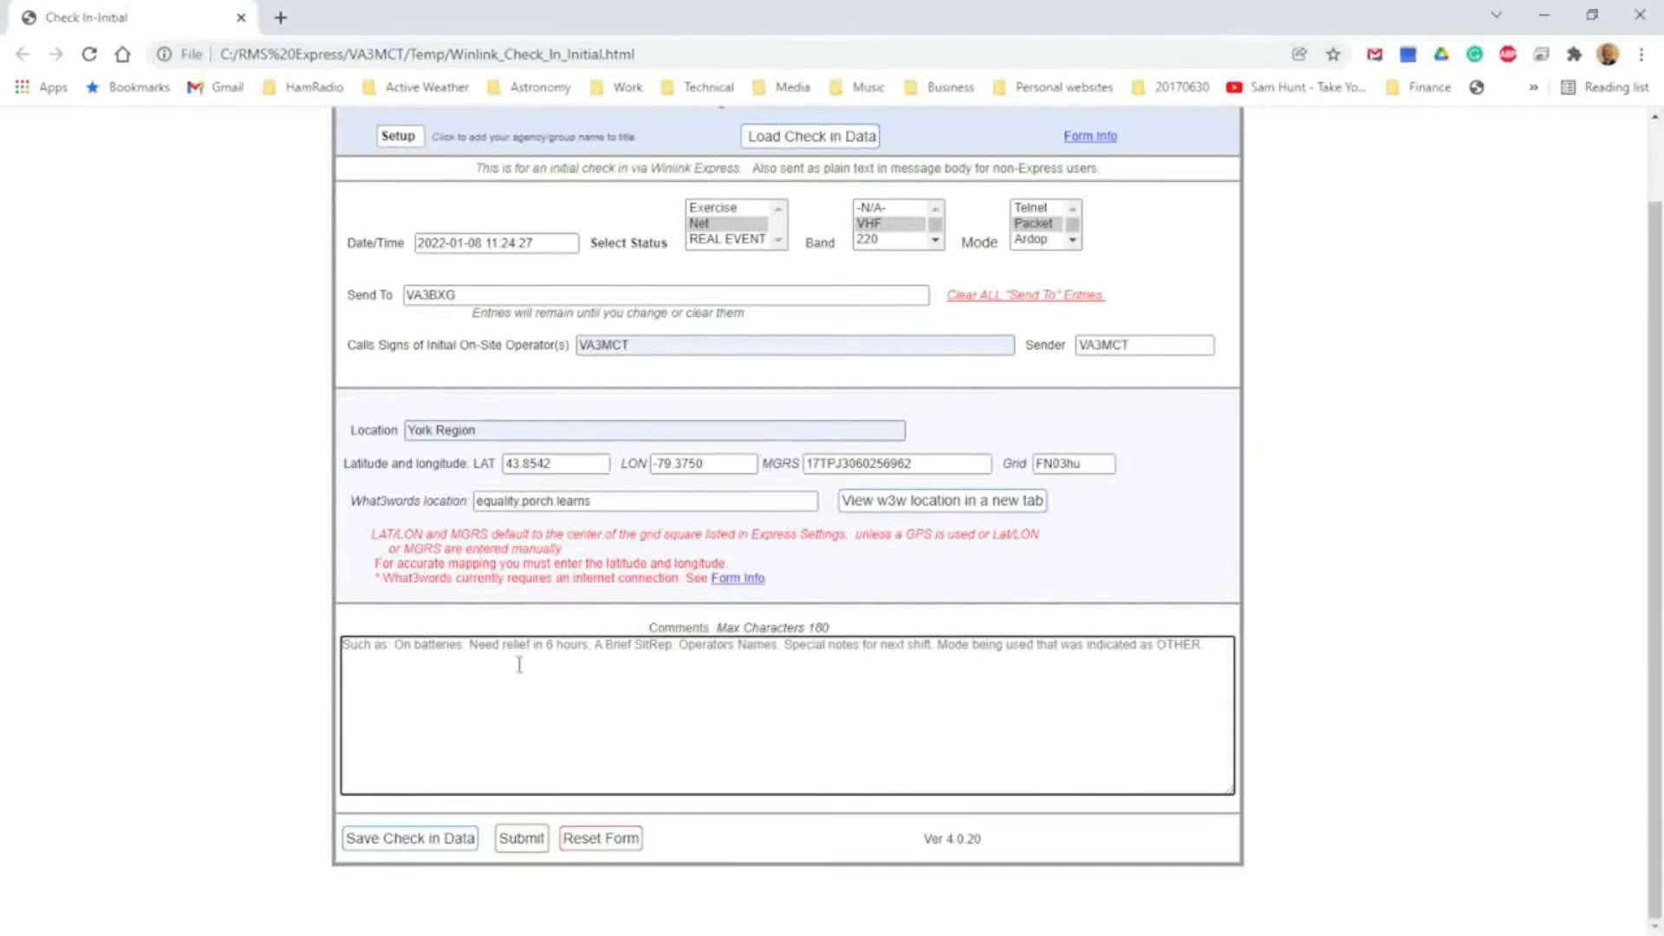
type("RObert,")
key("Return")
key("Return")
type("All is w")
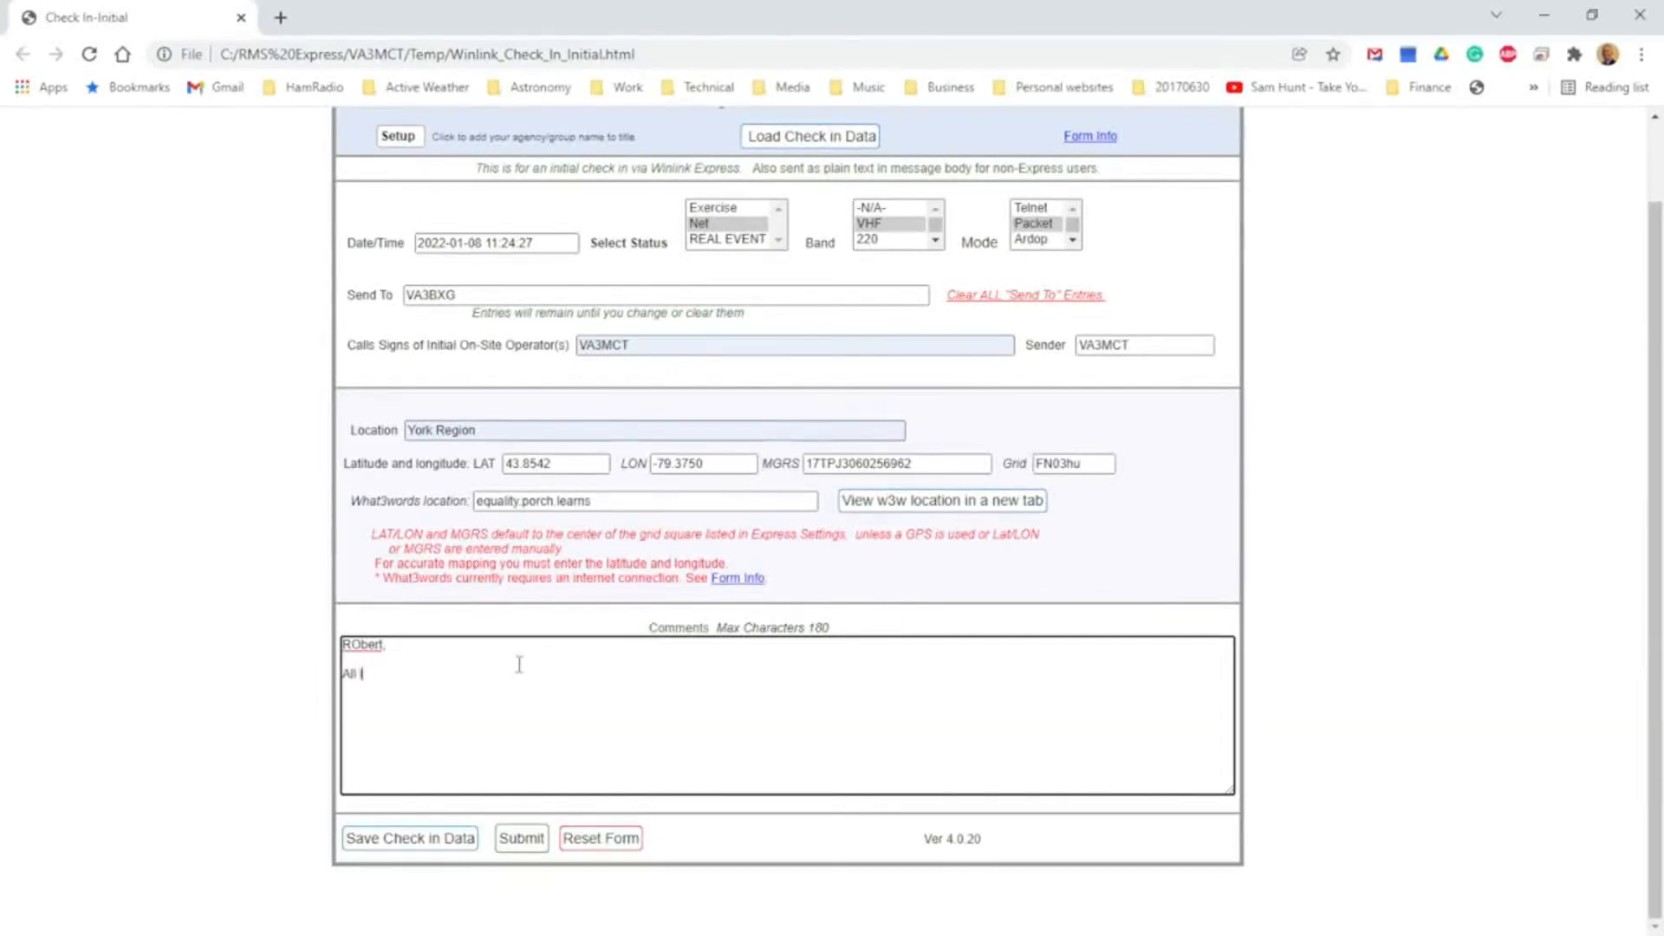
type("ell and operational")
key("Return")
Add the comment line "Systems available are HF VARA and VHF Packet"
type("Systems available are HF VARA and")
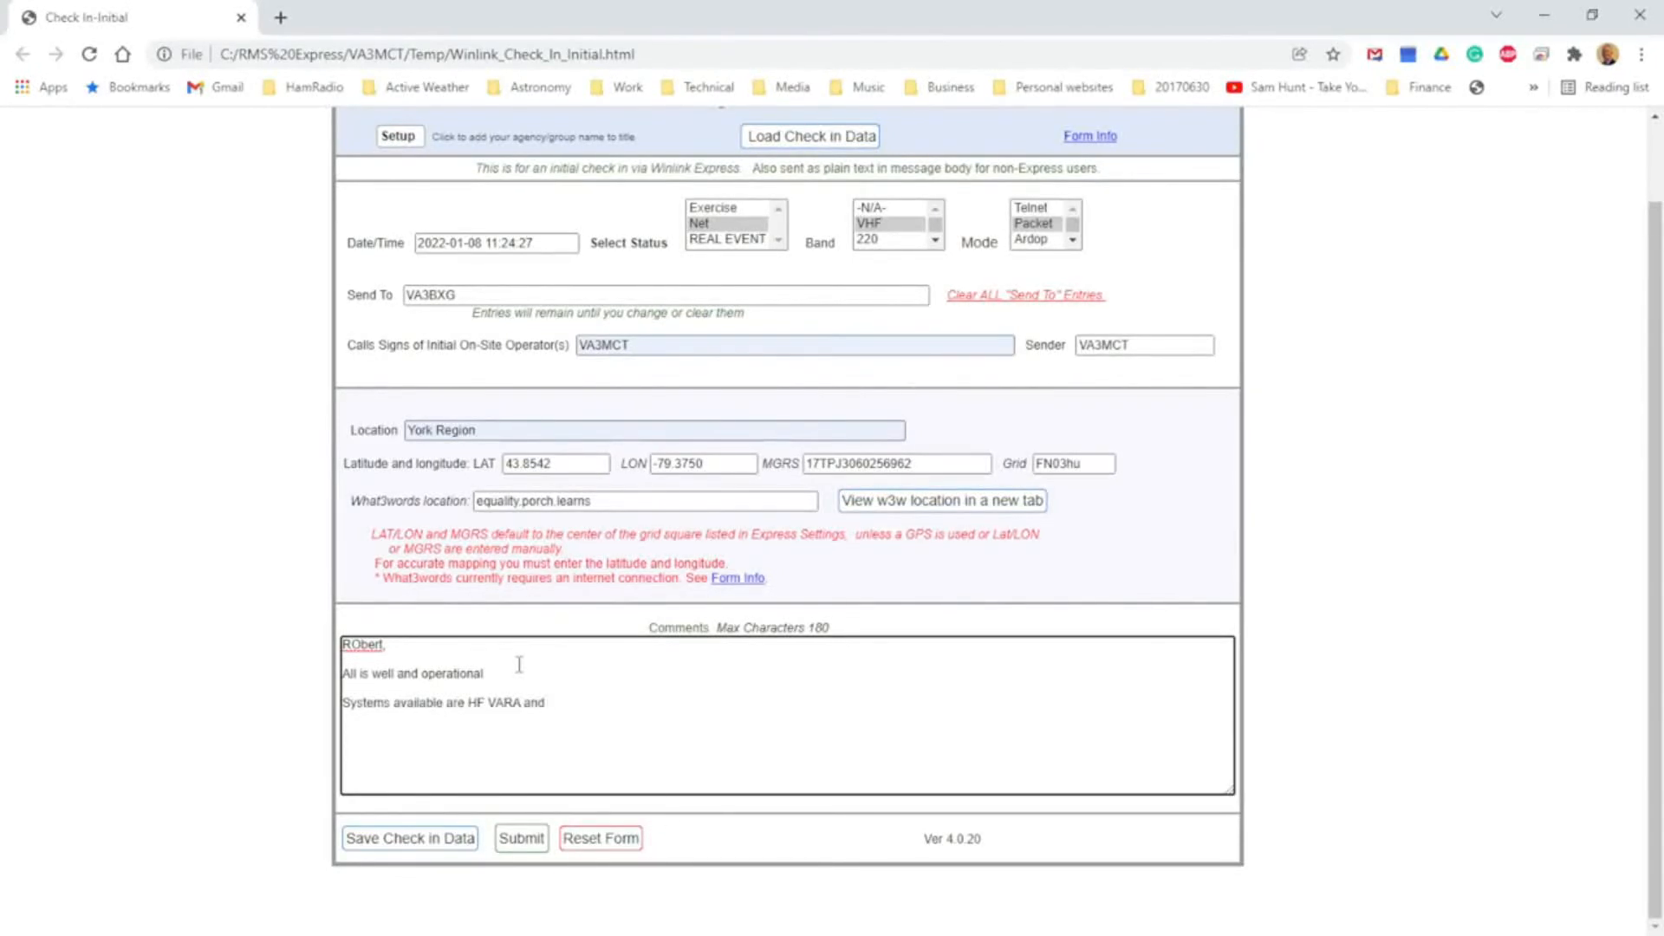
type("VHF P)Ack")
type("et")
key("BackSpace")
key("BackSpace")
key("BackSpace")
key("BackSpace")
key("BackSpace")
key("BackSpace")
key("BackSpace")
key("BackSpace")
type("VHF Packet")
Close the comments with "73" and the sender's first name on separate lines
key("Return")
key("Return")
type("73")
key("Return")
type("Mike")
Review the completed check-in form, including the on-site operator and Send To entries
scroll(1155, 511, "up", 2)
scroll(1144, 505, "down", 2)
scroll(852, 709, "up", 1)
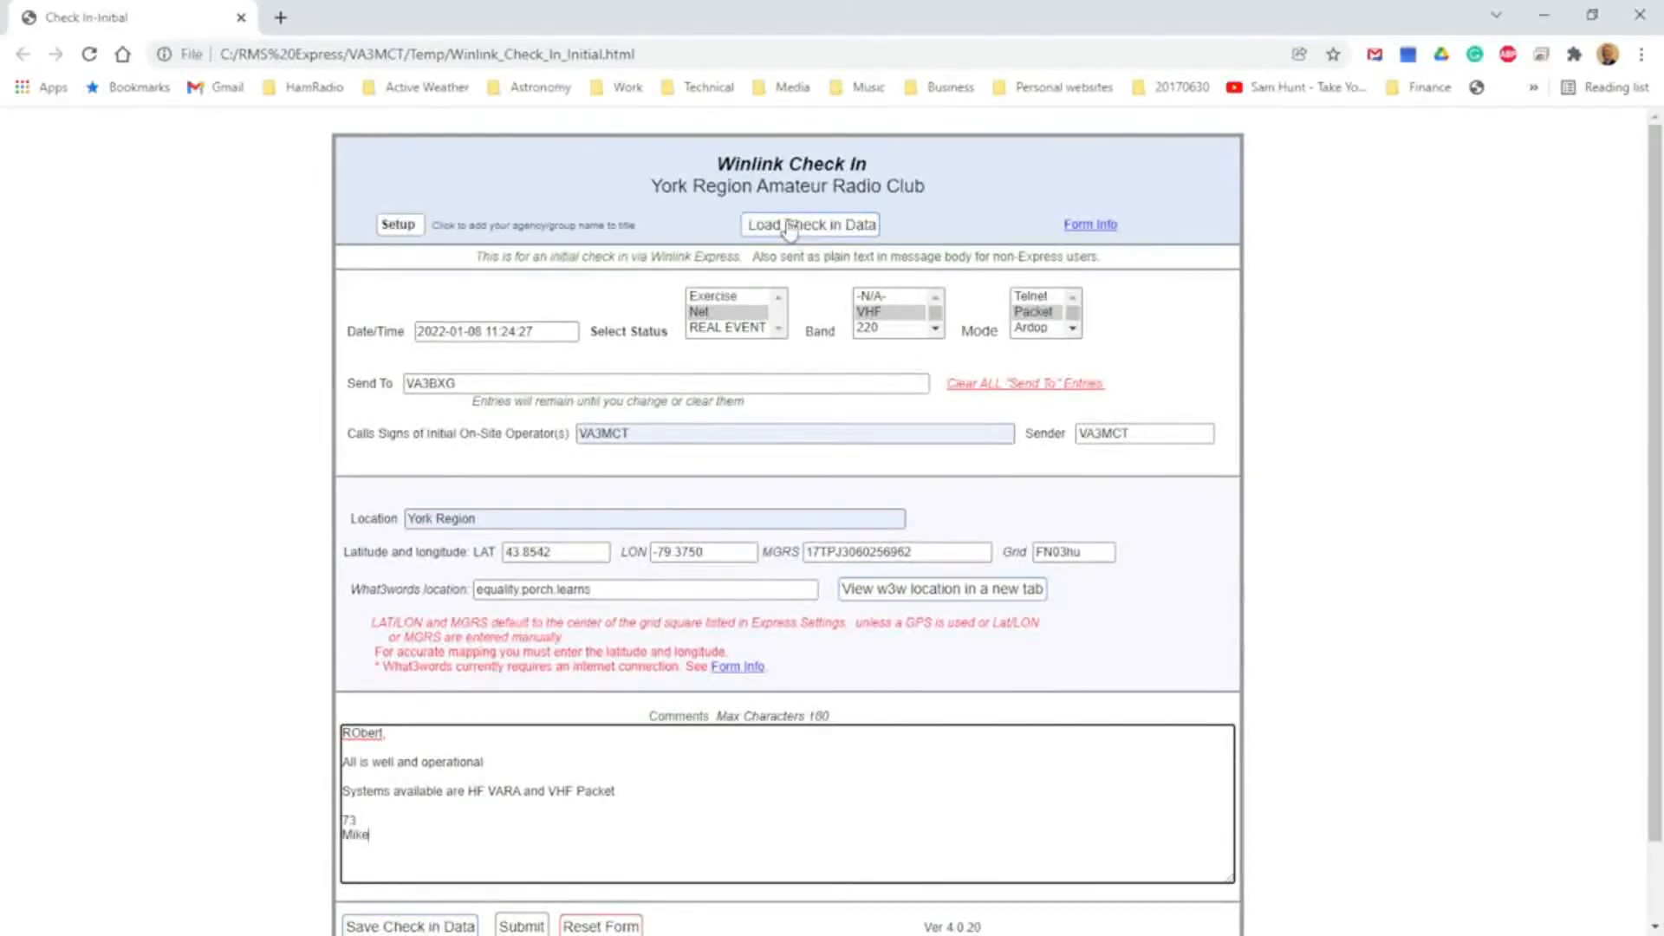
scroll(953, 295, "down", 1)
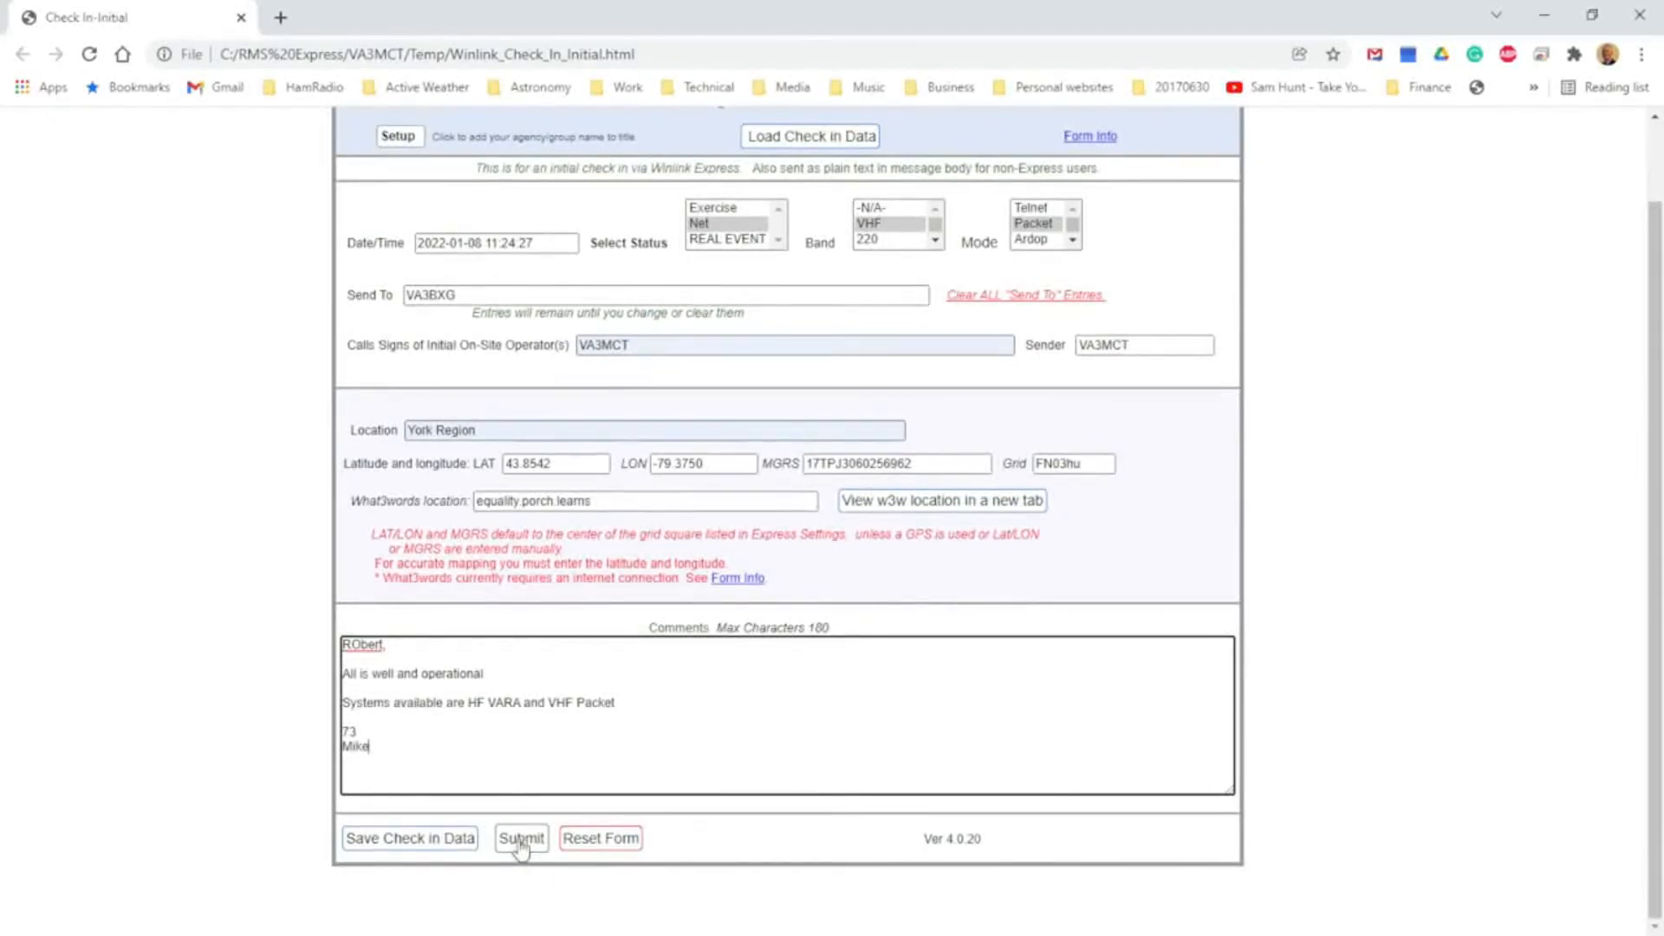
left_click(485, 291)
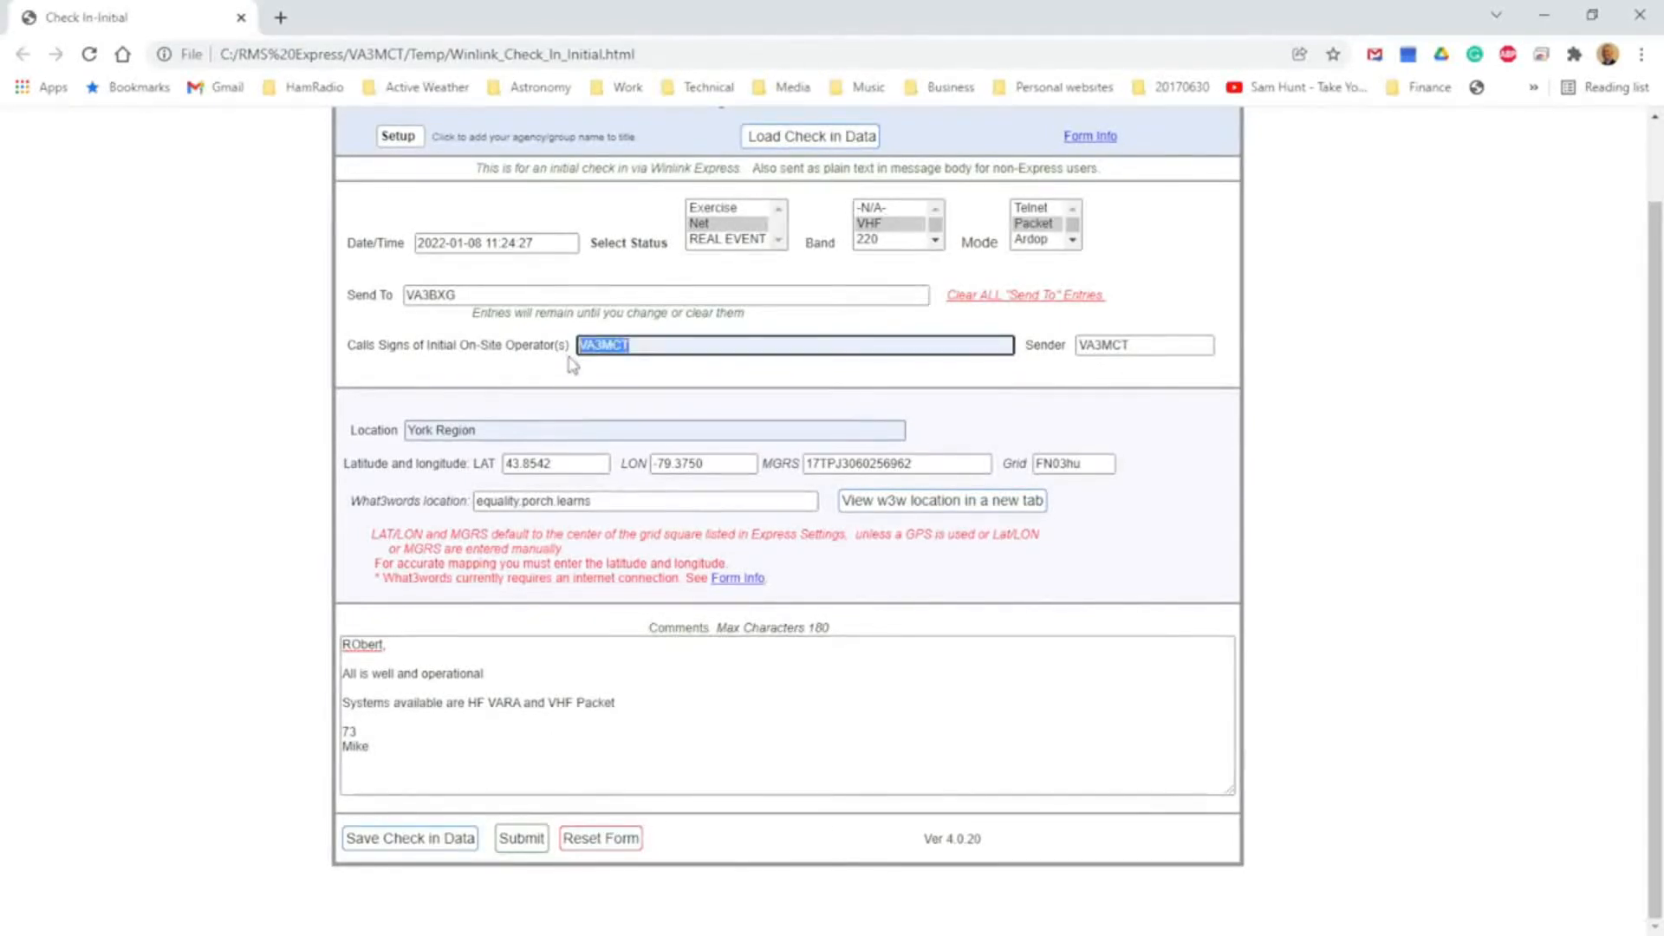
left_click(456, 296)
double_click(456, 296)
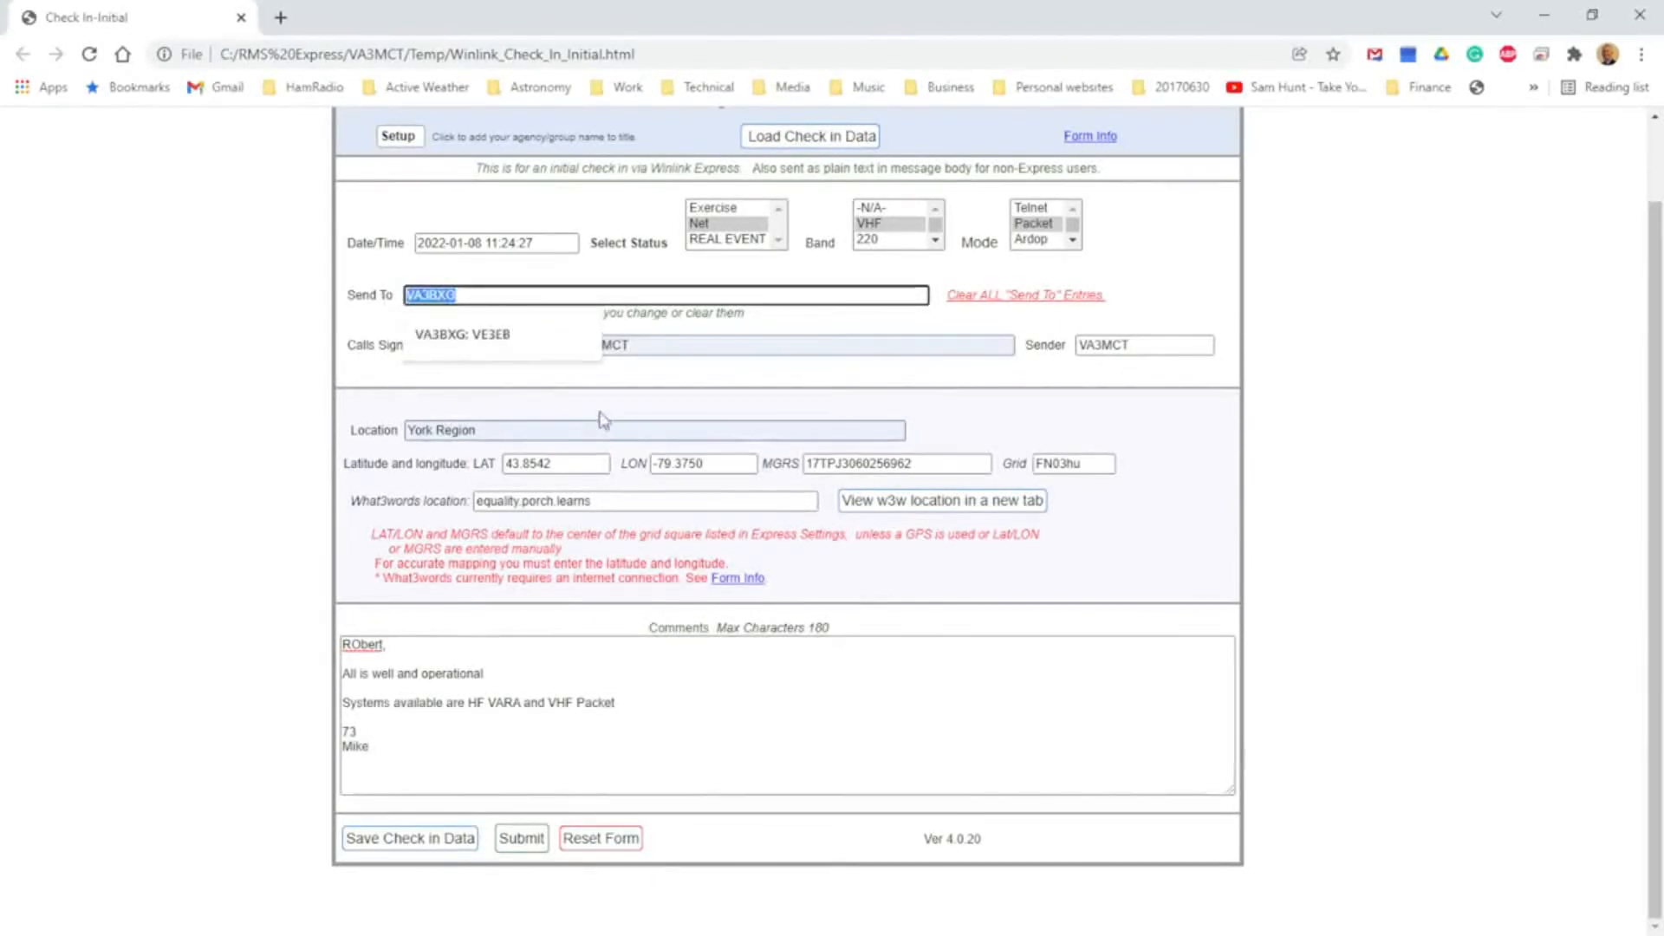
Submit the completed check-in form, accept the submission notice, and close the browser window to return to the new message
left_click(663, 343)
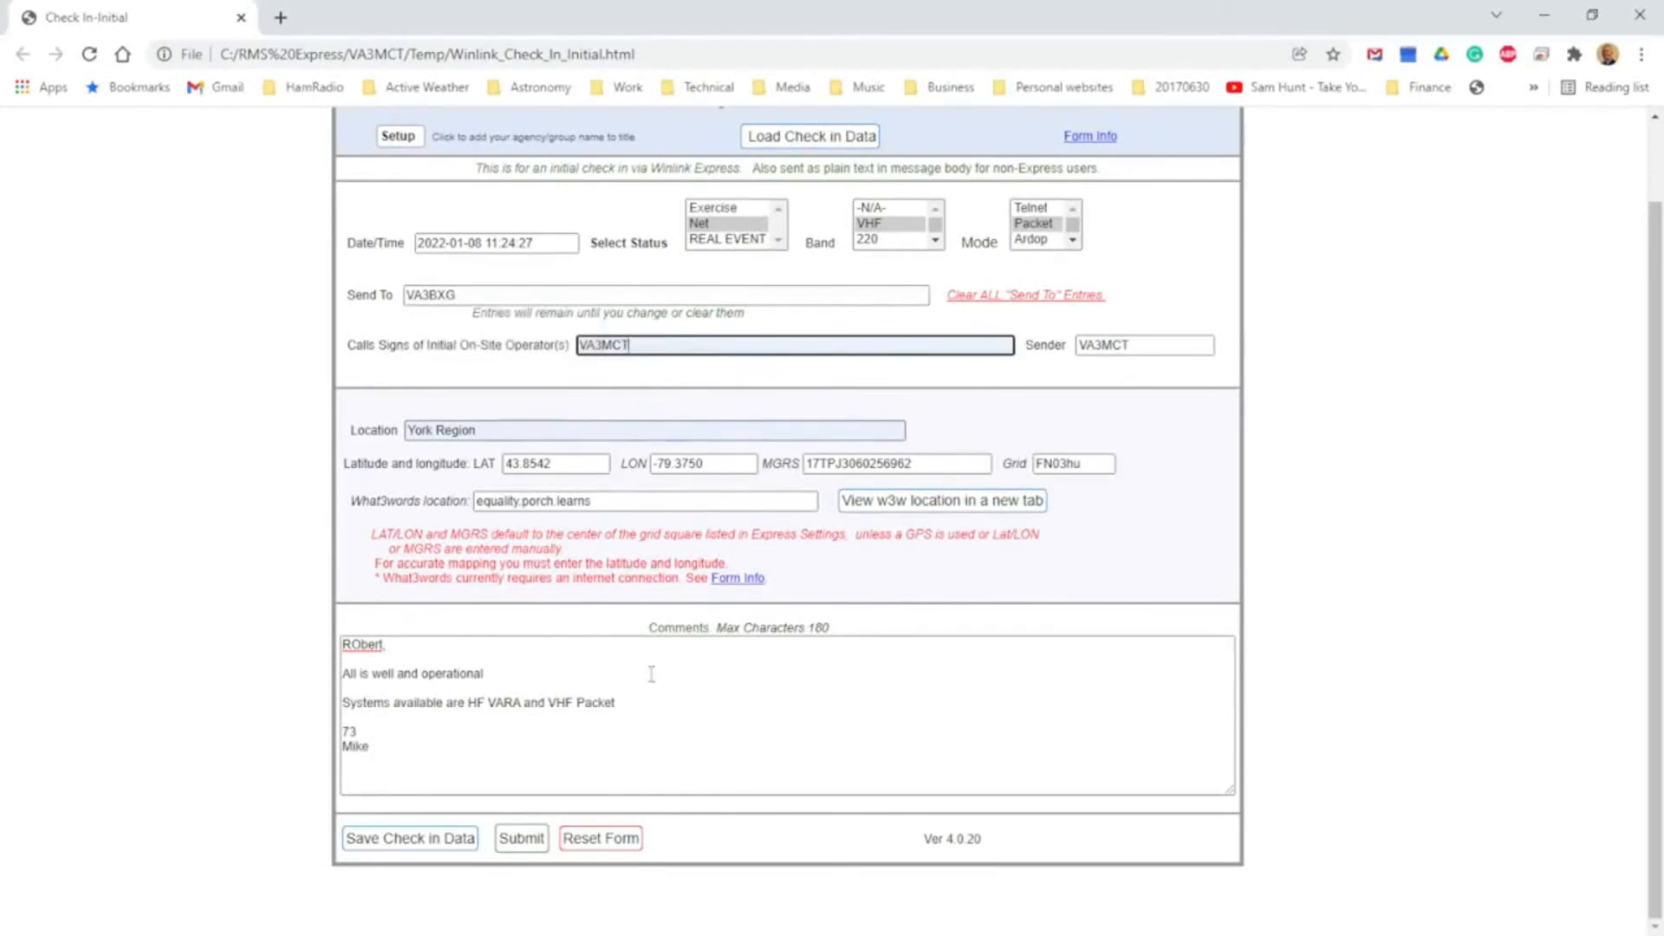
left_click(524, 839)
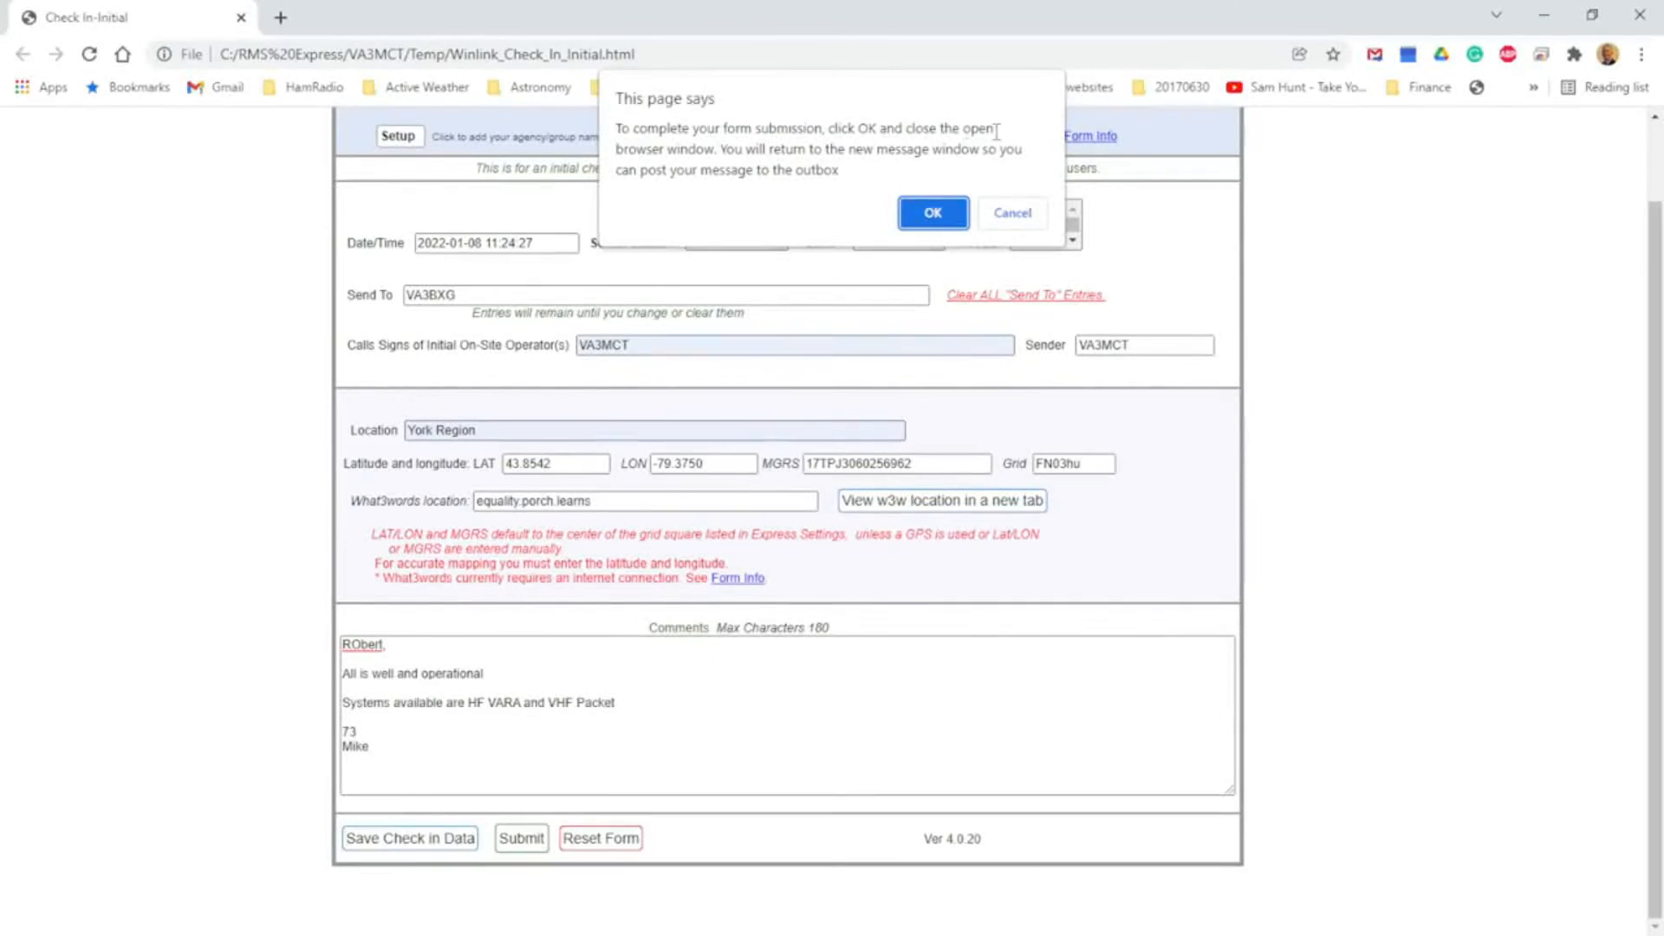
left_click(922, 222)
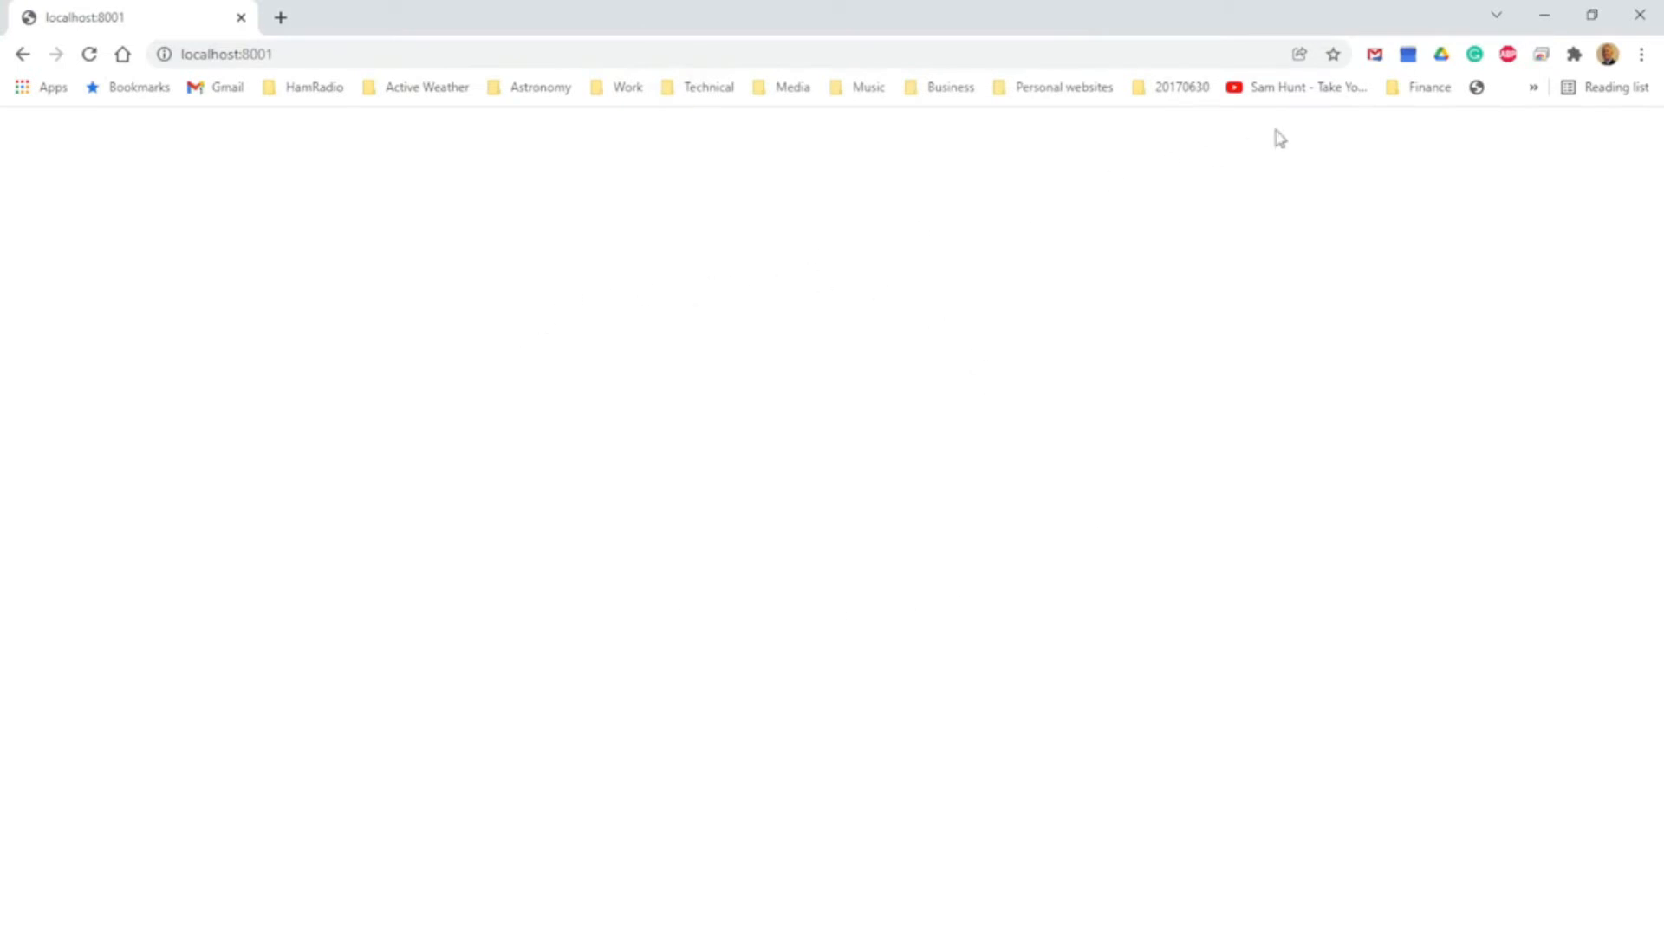
left_click(1638, 16)
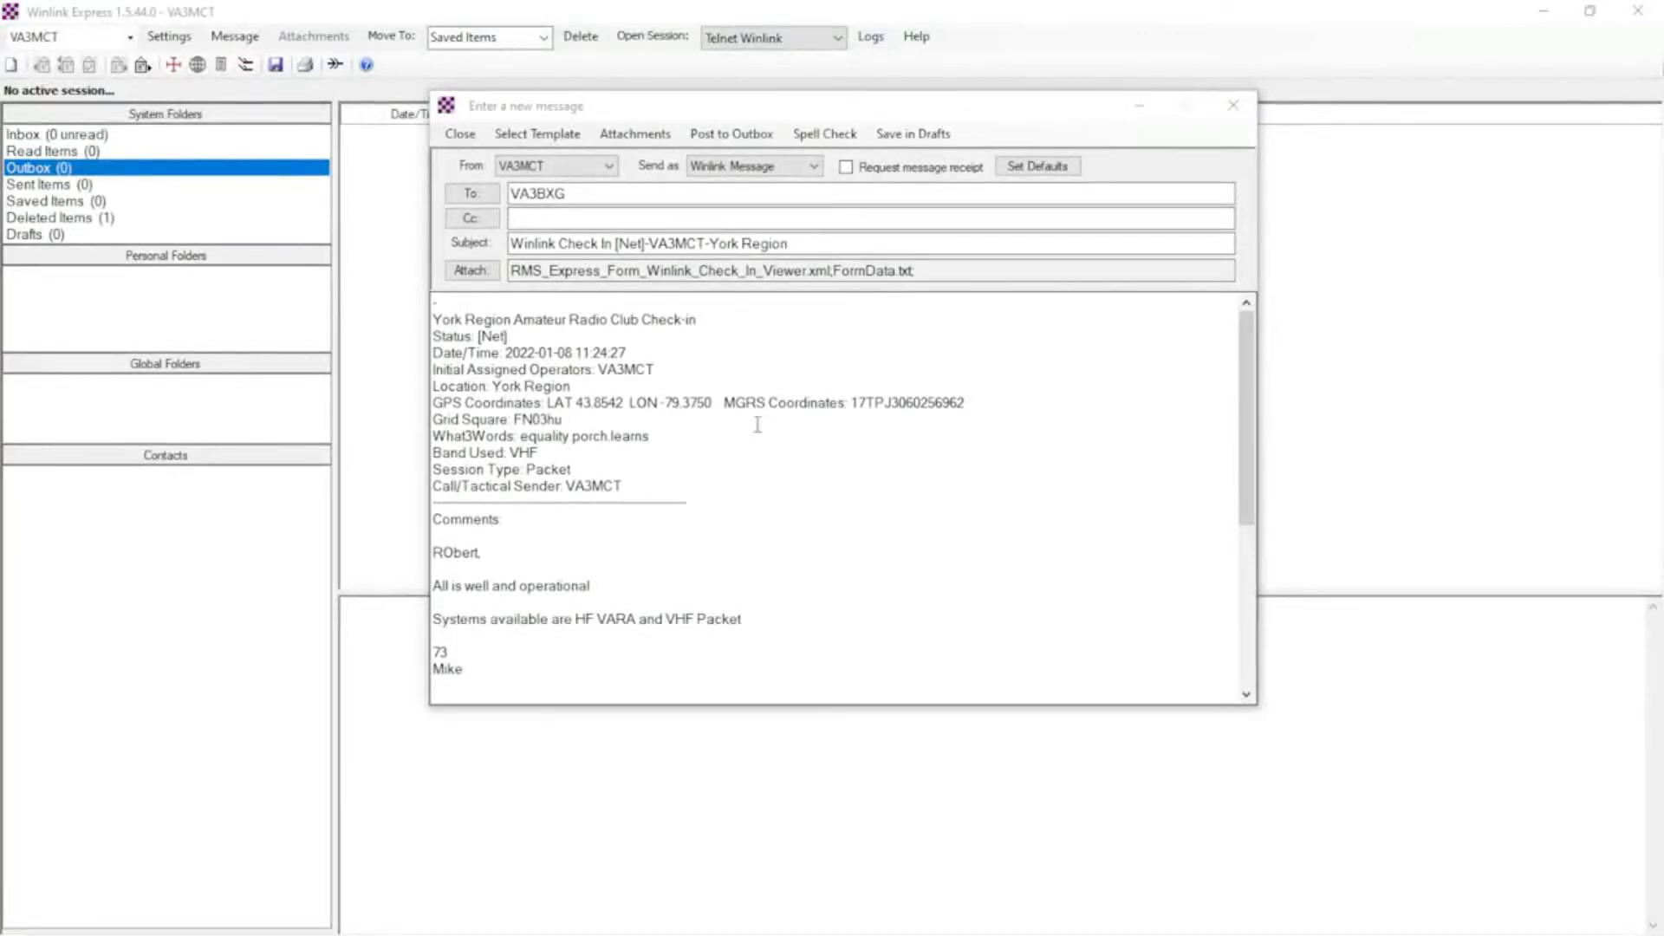
Check the generated check-in message body down to its template version line, and post the message to the Outbox
scroll(591, 654, "down", 6)
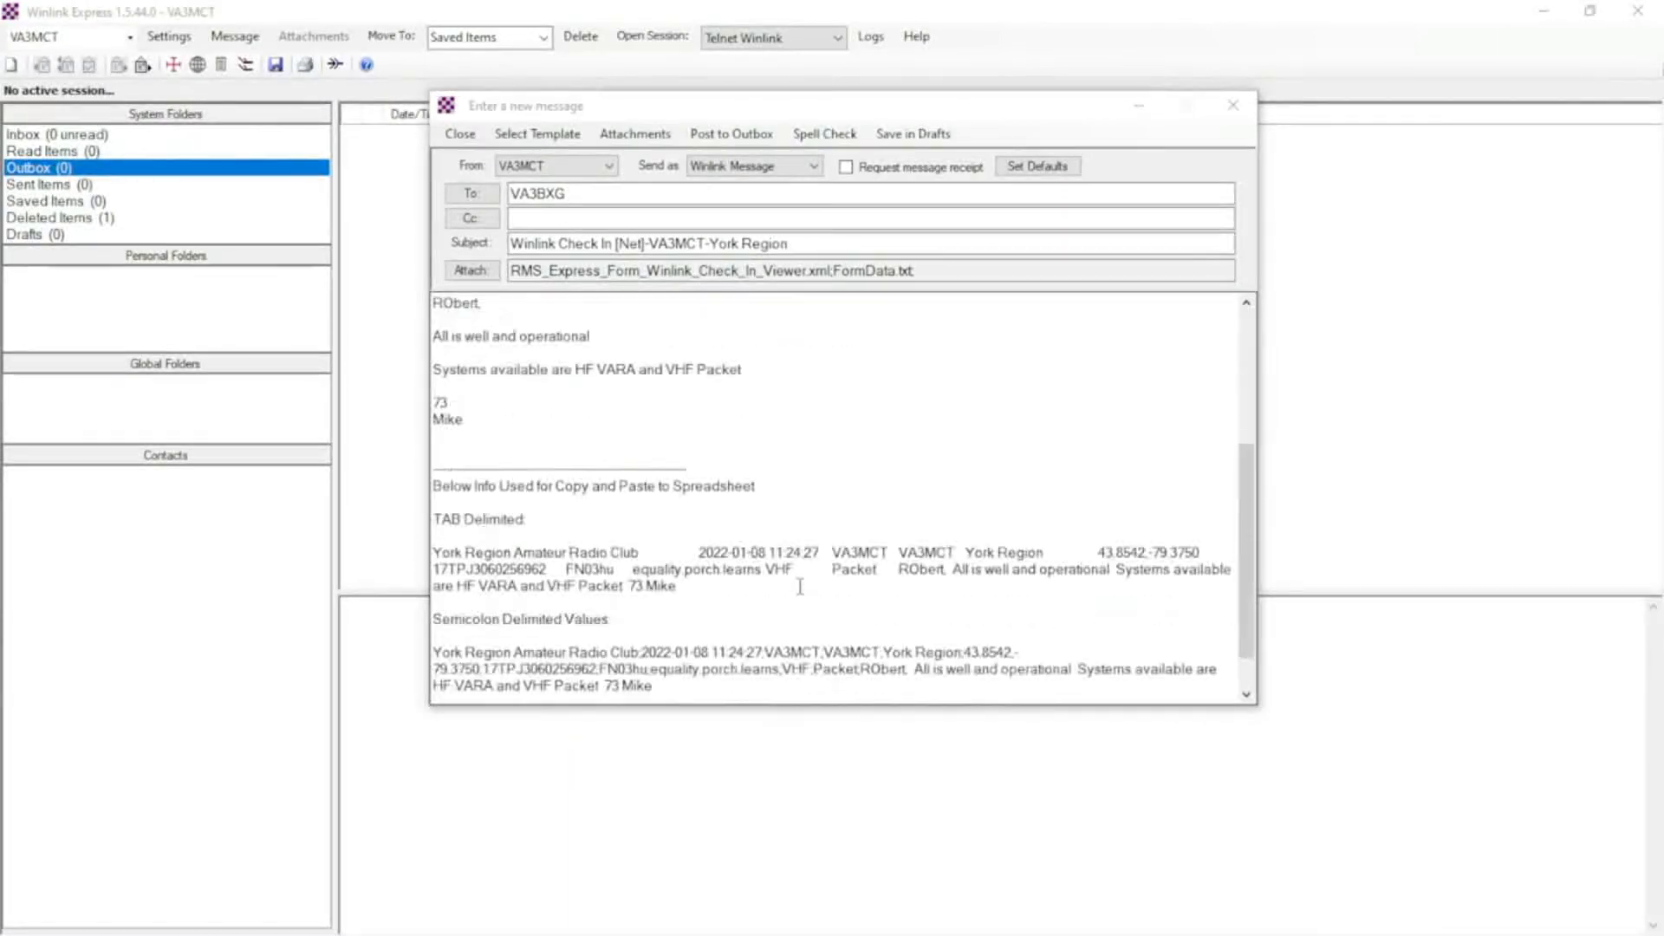
scroll(800, 585, "up", 8)
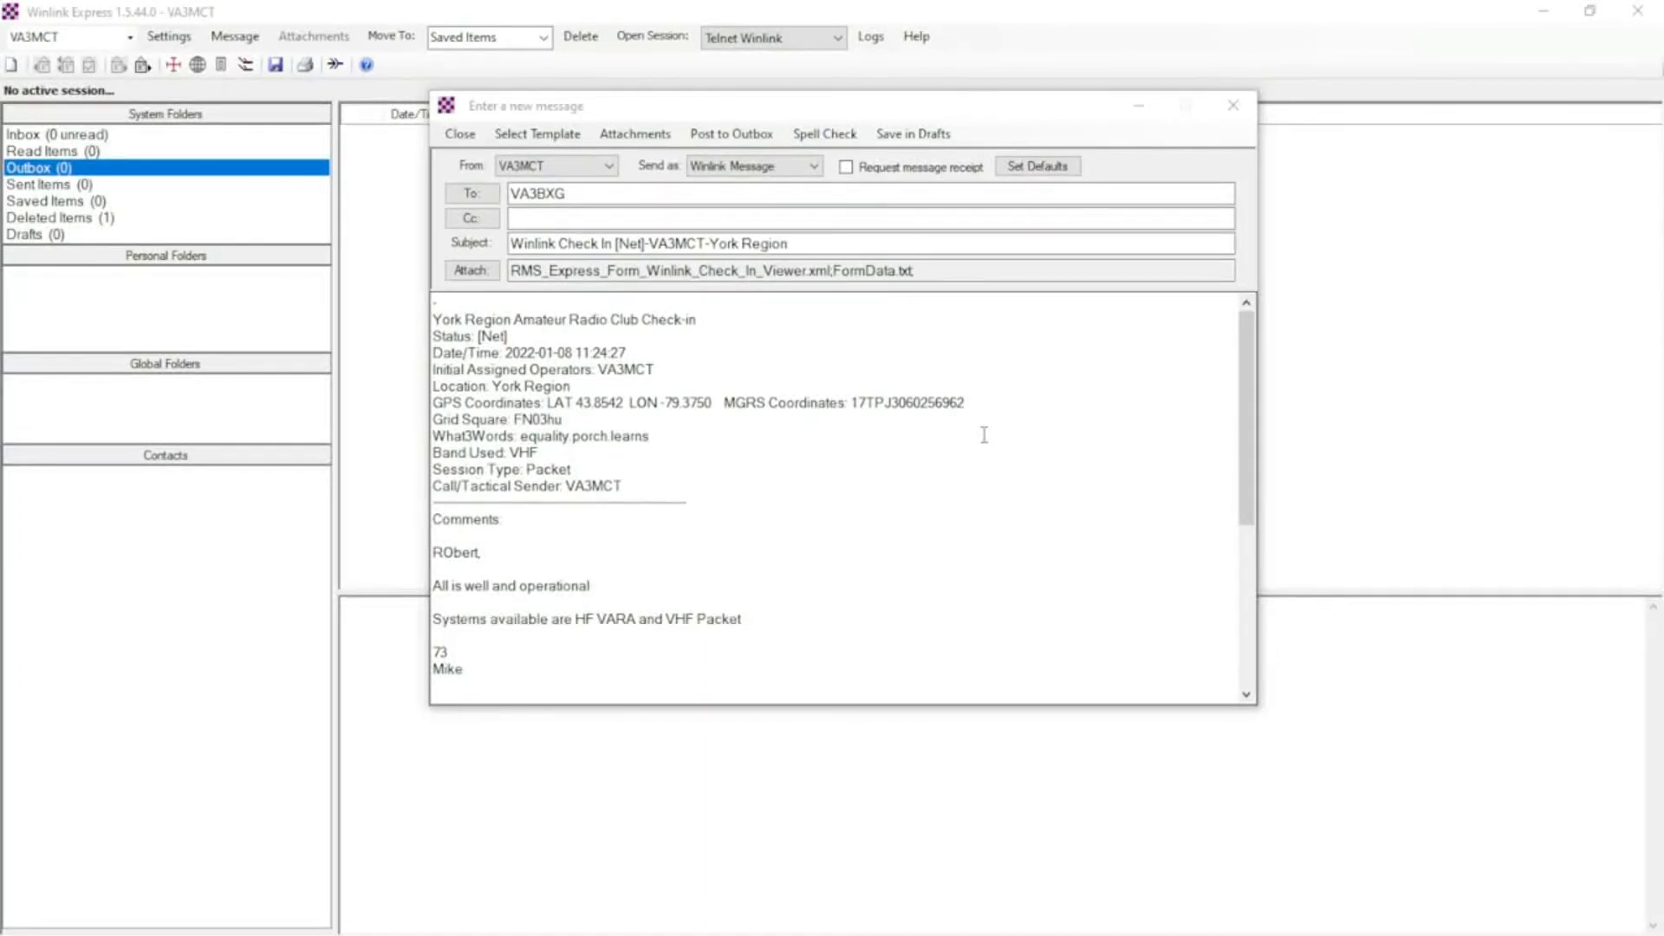
scroll(954, 511, "down", 6)
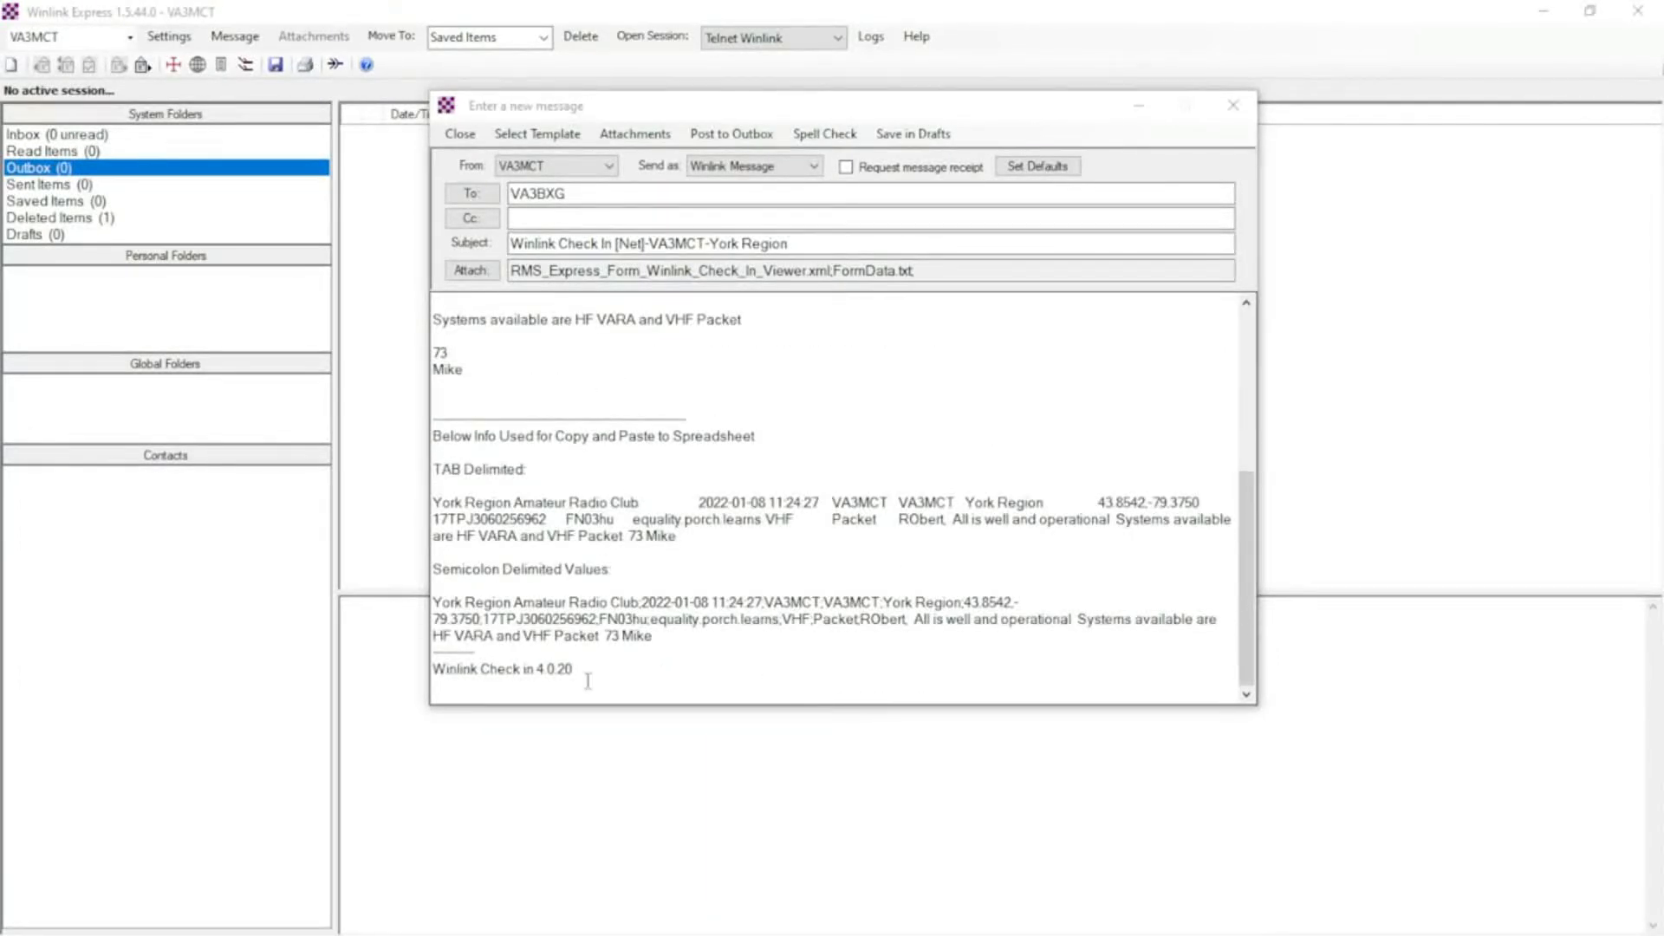
left_click(510, 681)
left_click_drag(432, 669, 605, 670)
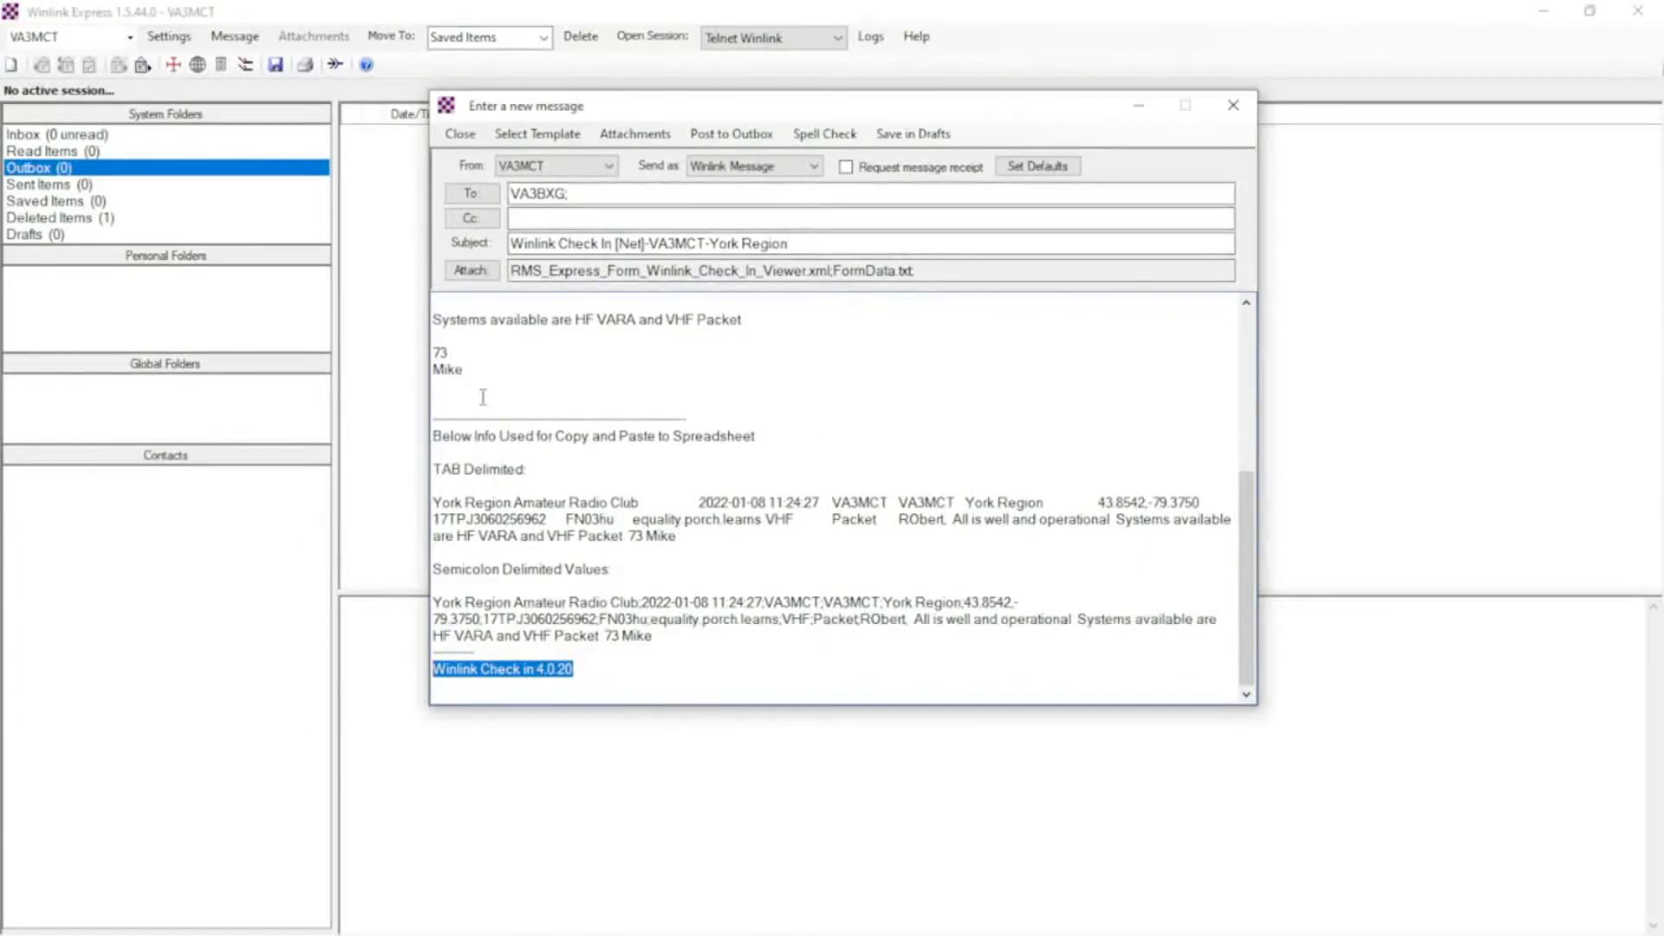
scroll(811, 424, "up", 4)
scroll(811, 424, "up", 2)
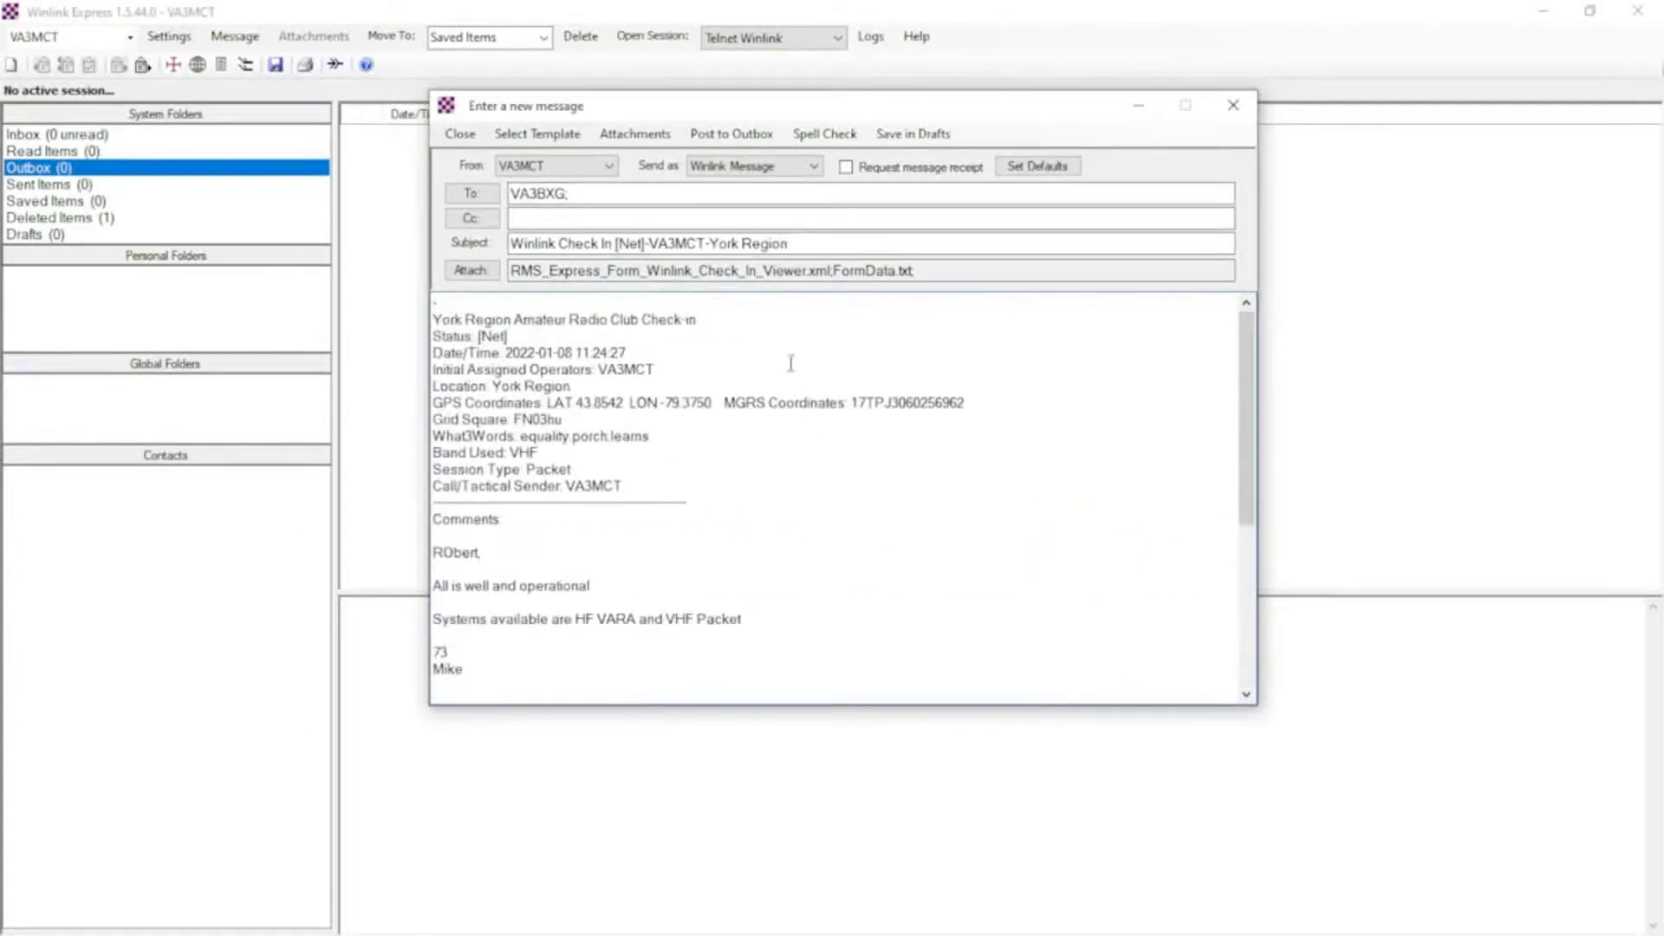
left_click(731, 134)
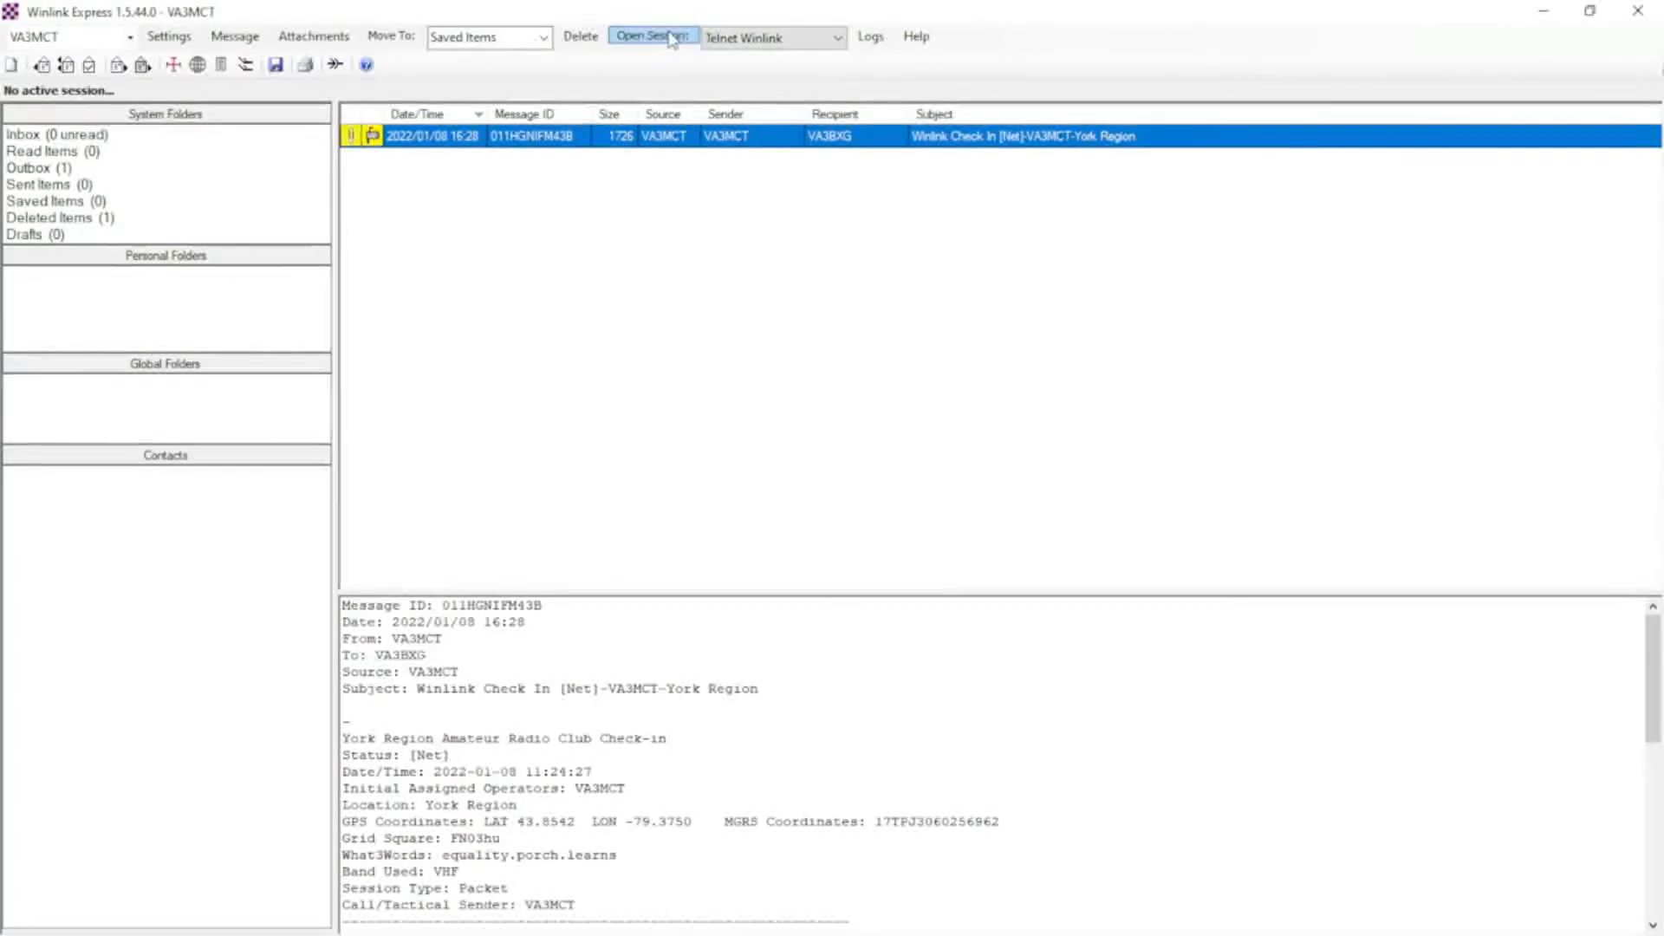
Look through the available Winlink, P2P and Radio-only session types for sending the message
left_click(837, 38)
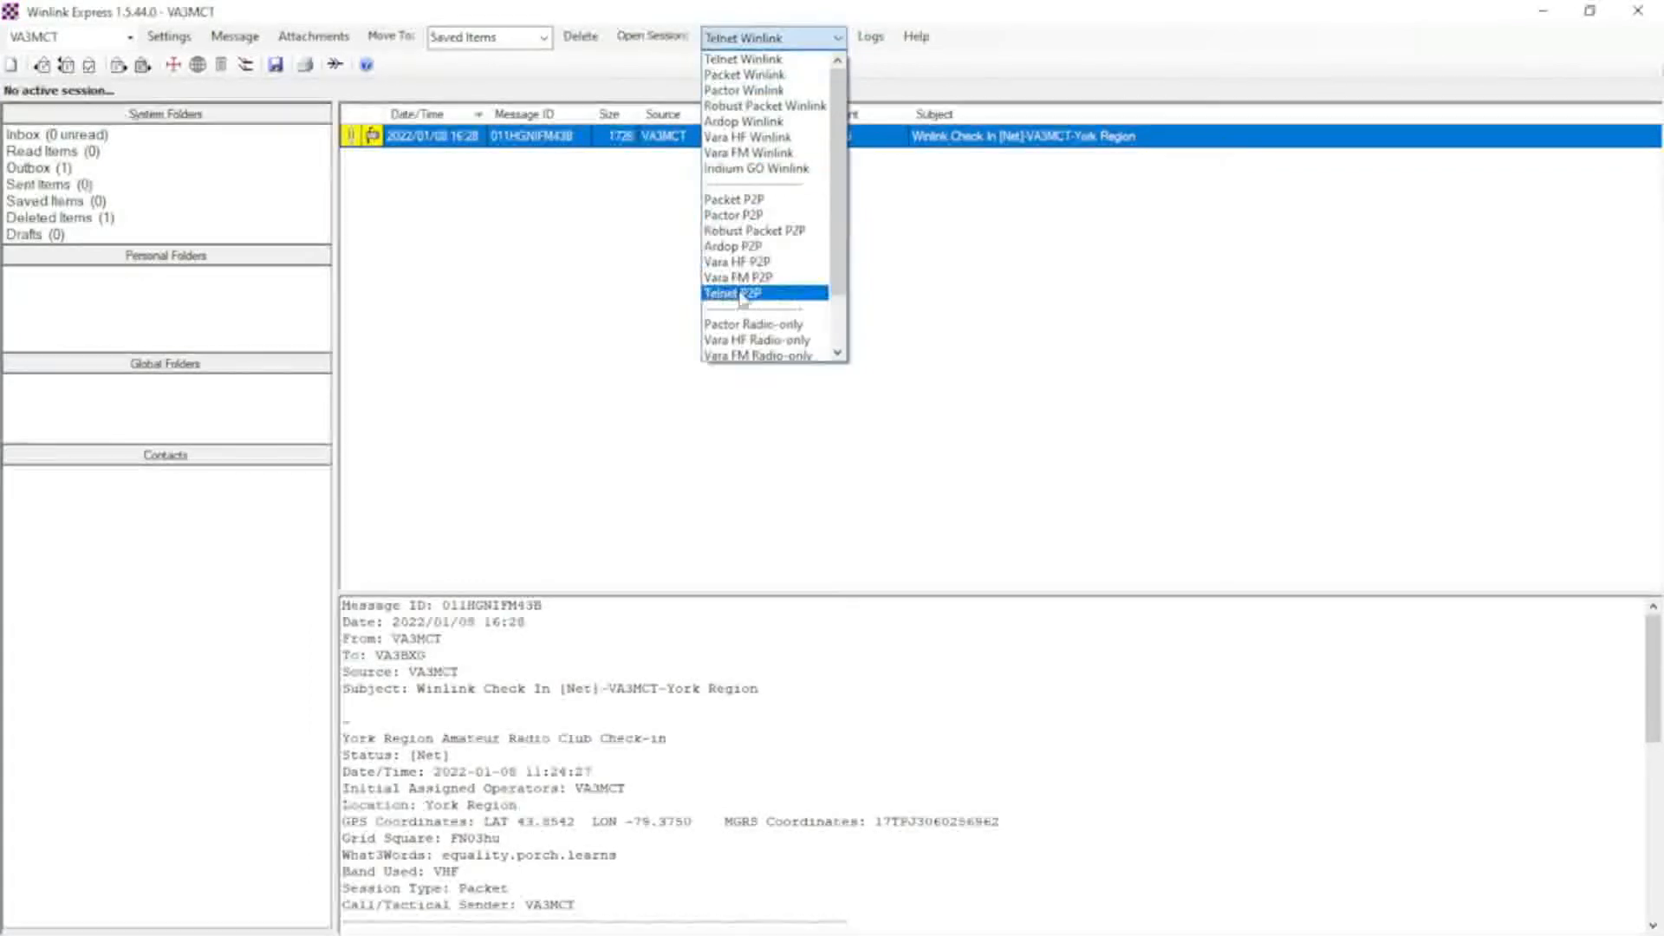
scroll(774, 286, "down", 2)
scroll(774, 165, "up", 2)
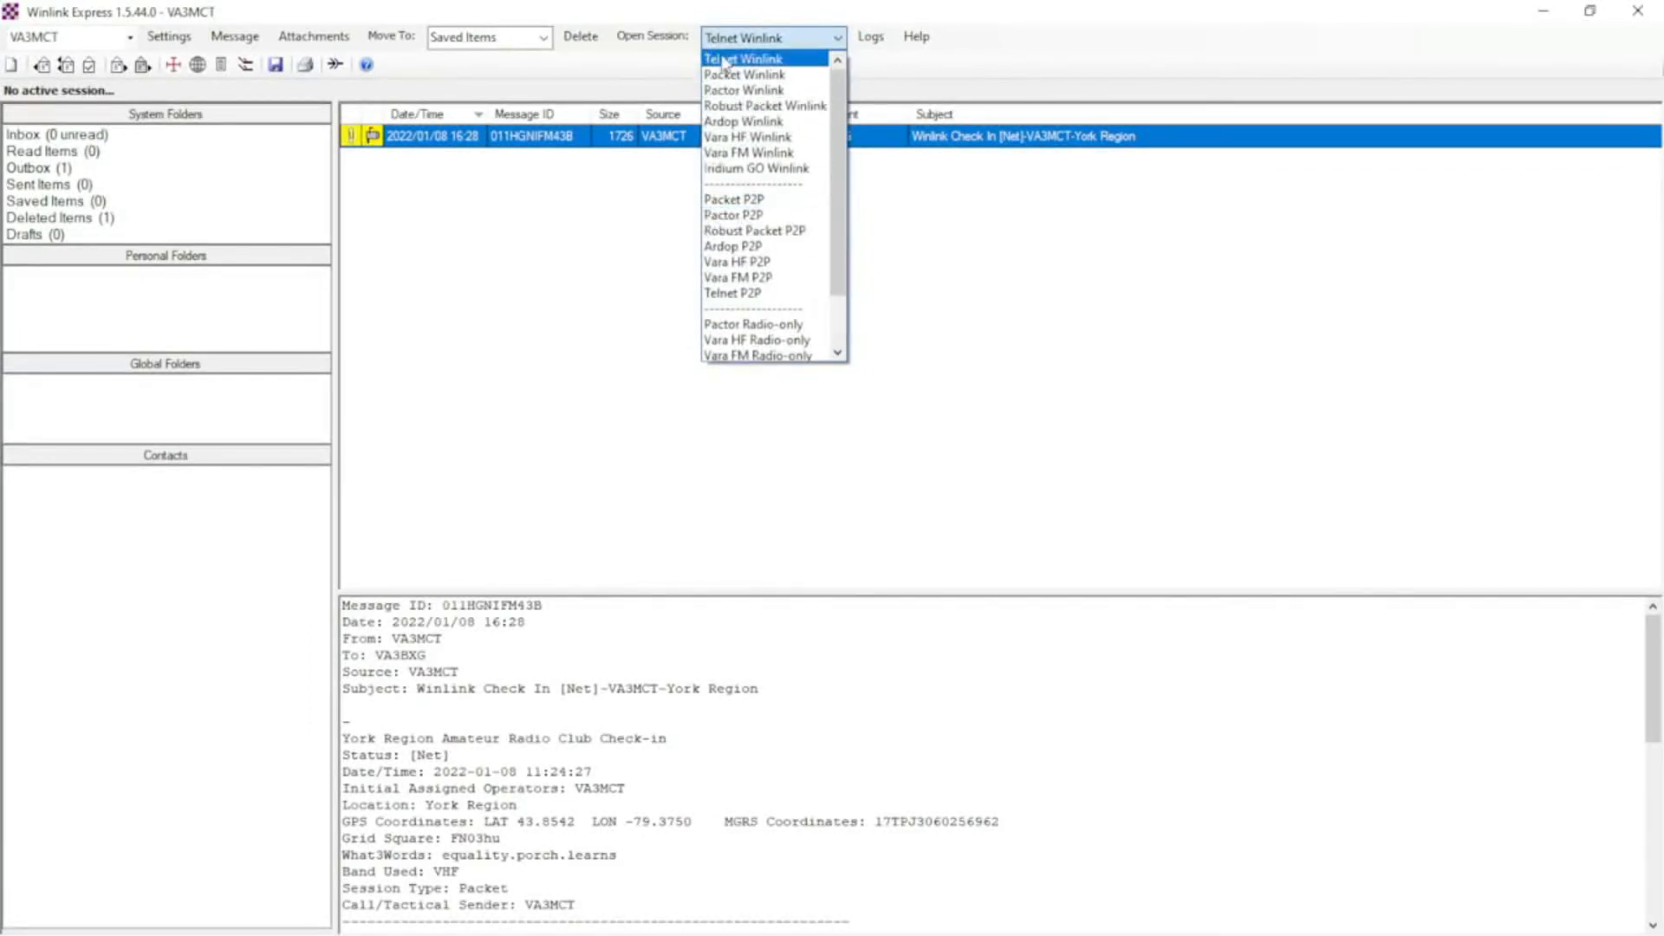
left_click(978, 24)
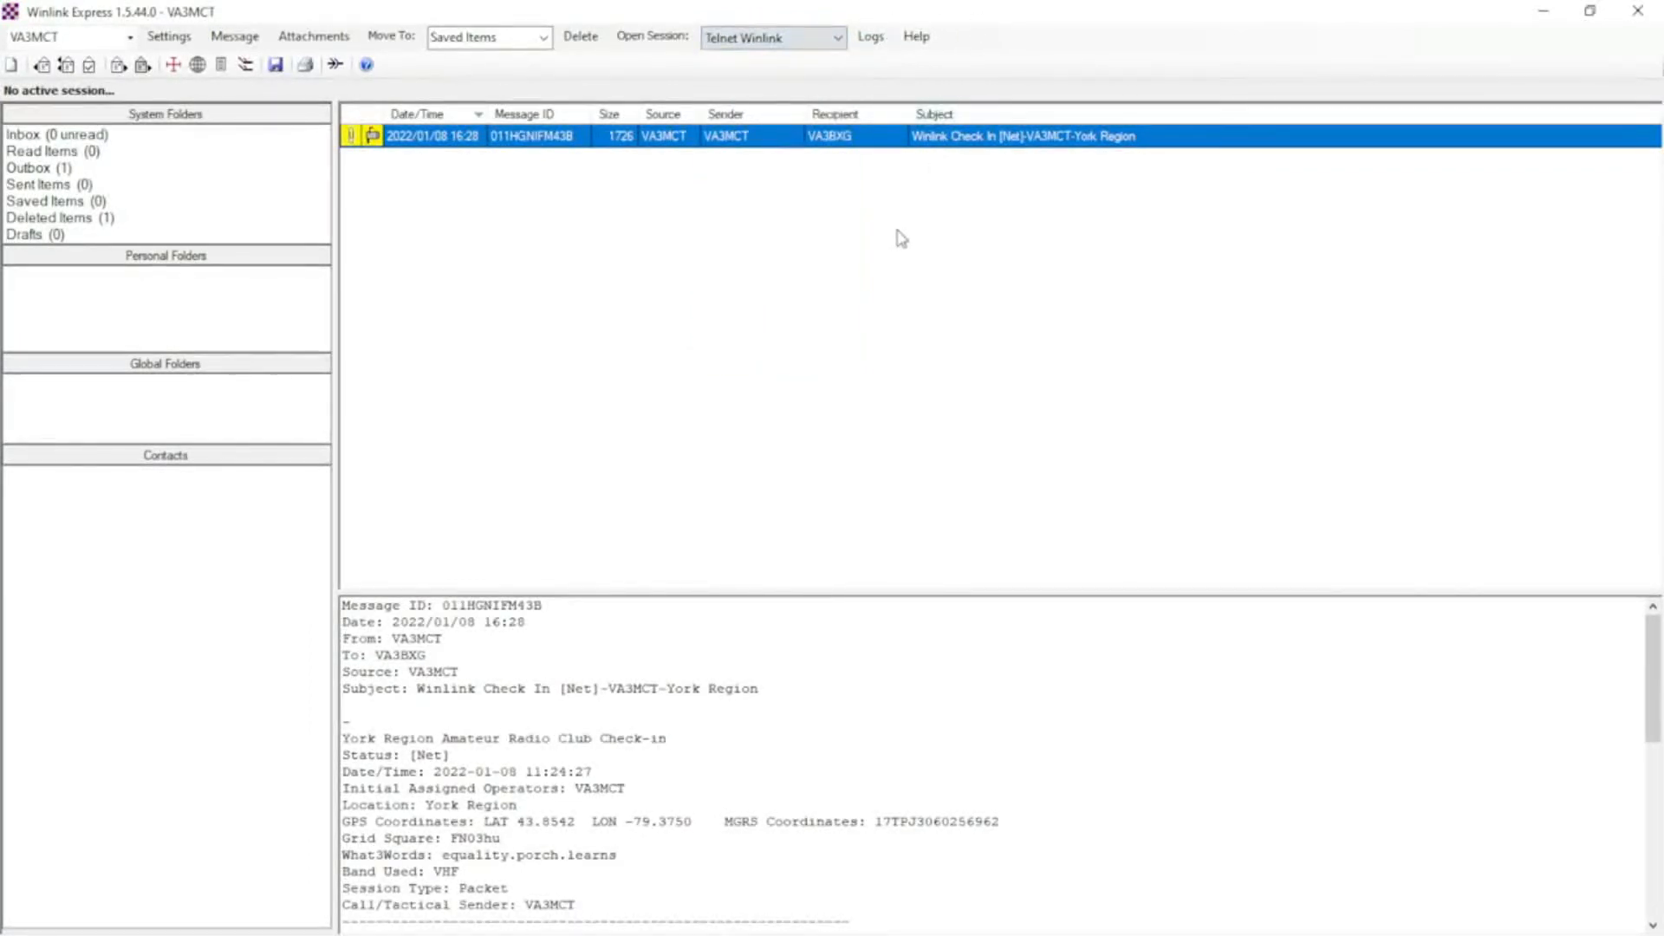